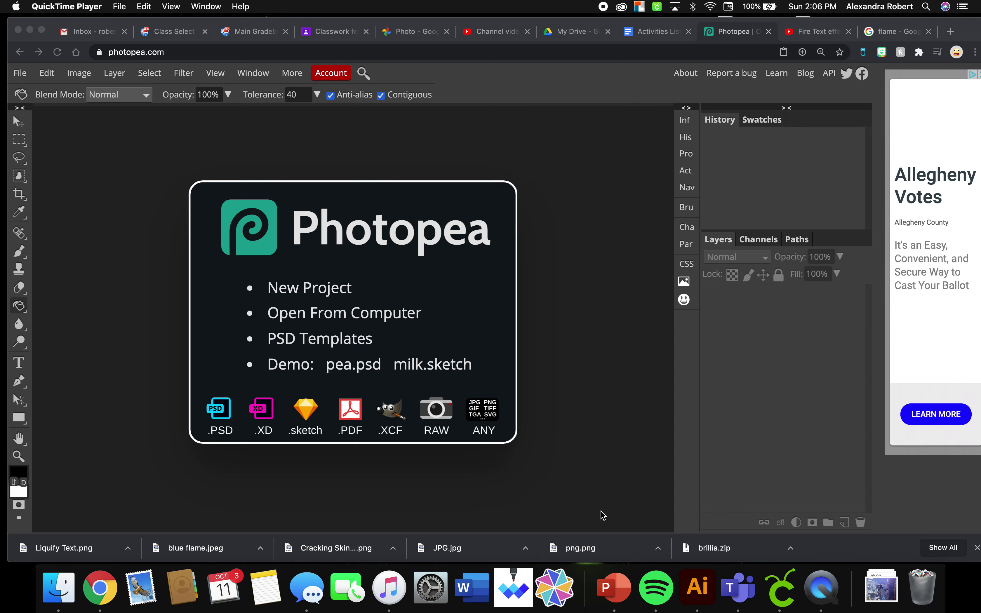
Create a new blank 11 × 8.5 in canvas at 200 DPI, keeping inches as the unit.
left_click(27, 62)
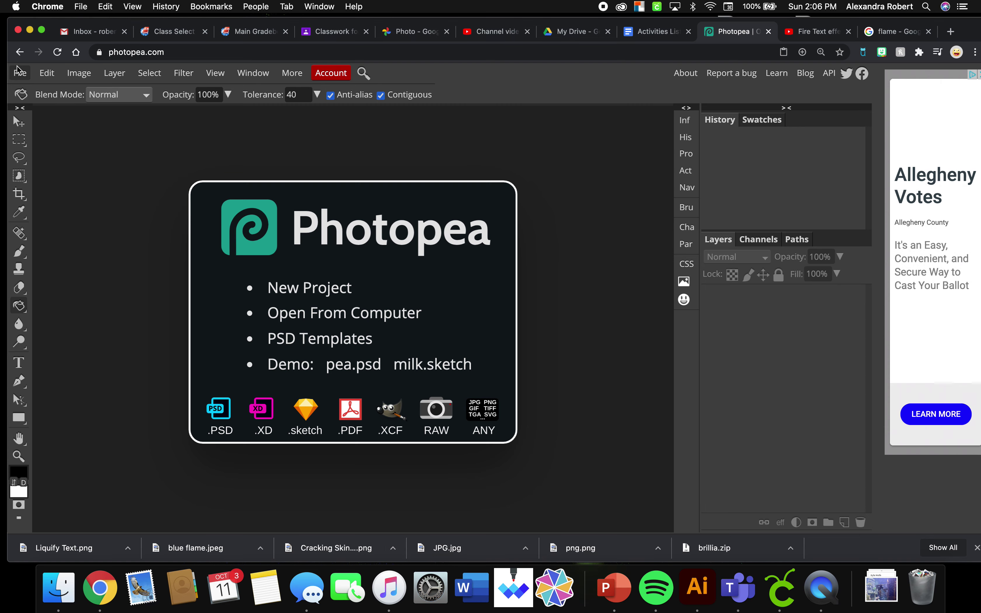
left_click(18, 74)
left_click(34, 91)
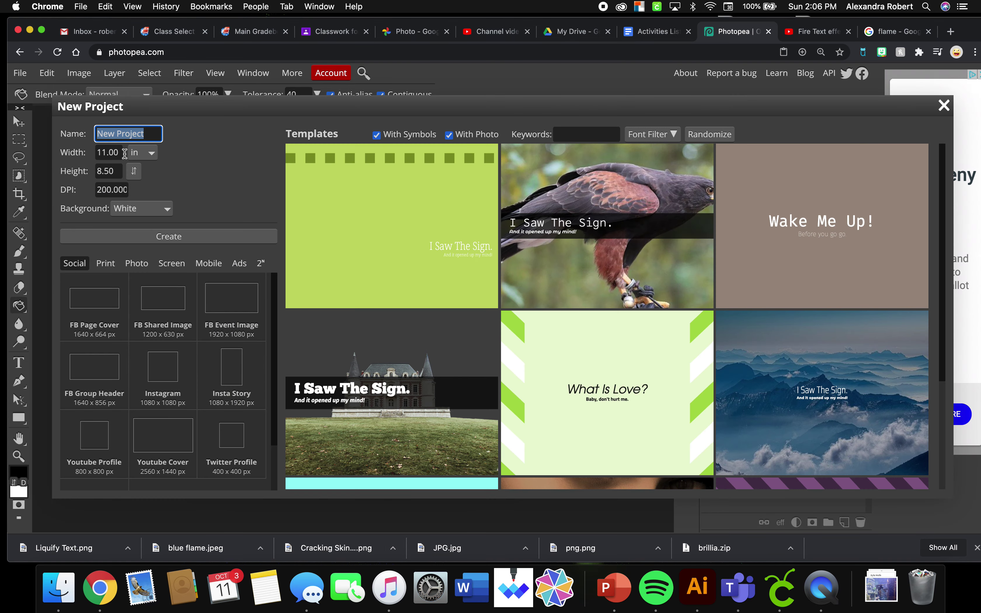
left_click(147, 155)
left_click(148, 154)
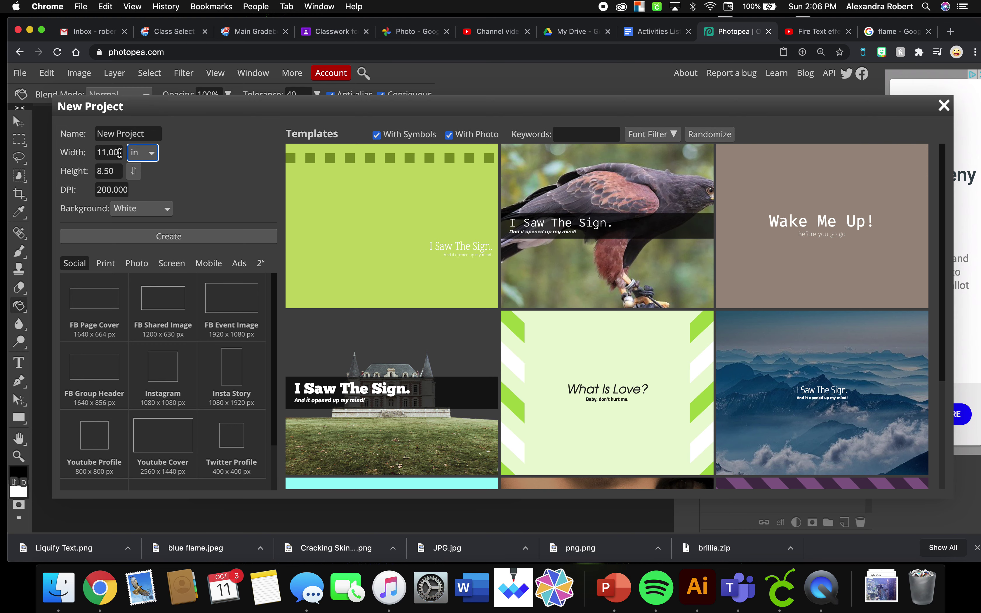
left_click(113, 235)
Type 'MISS ROBERt' as text, broken into two lines: MISS over ROBERt.
left_click(22, 362)
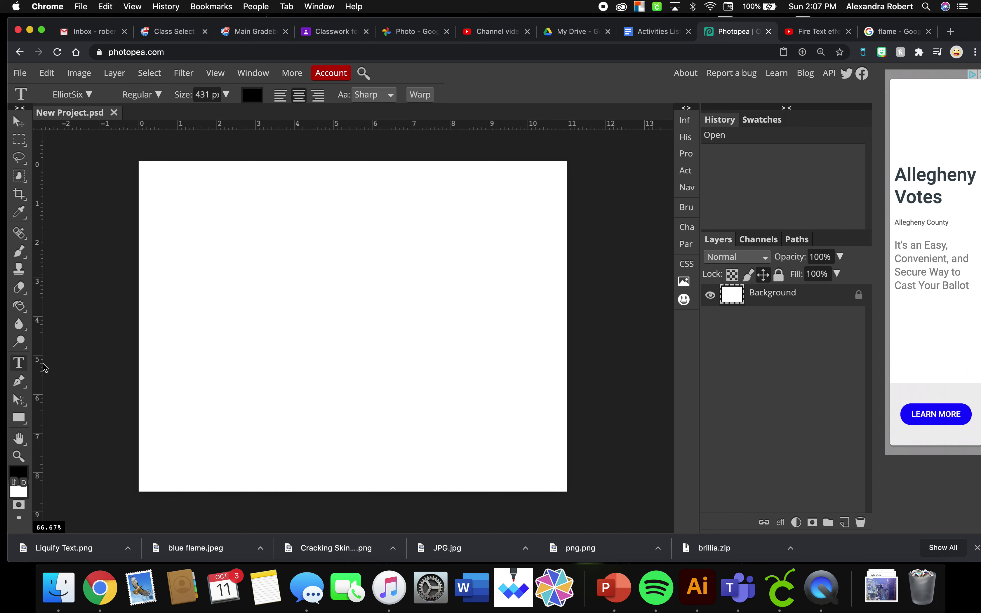
left_click(237, 323)
type("MISS ROBERt")
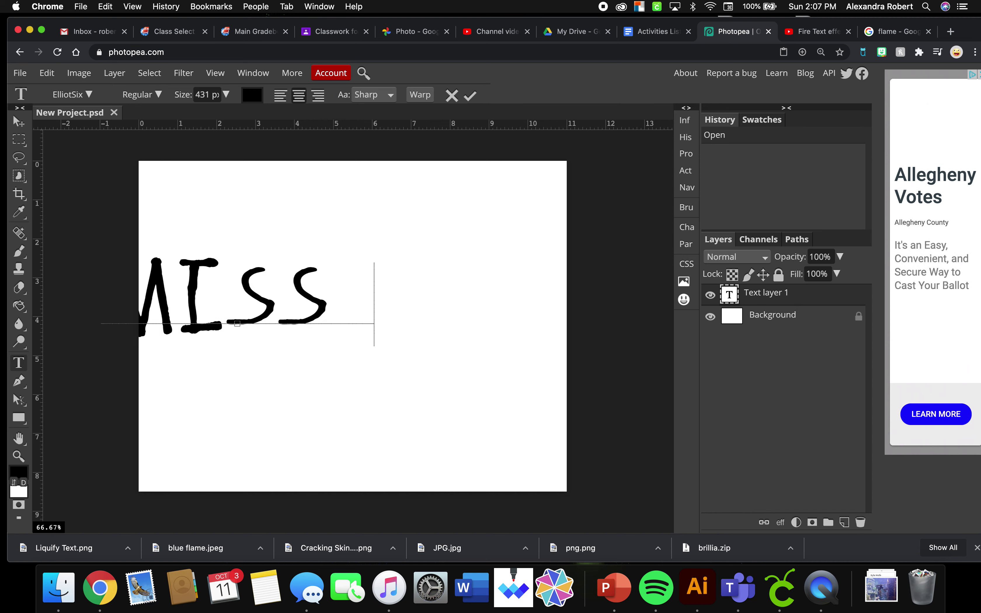
left_click(244, 303)
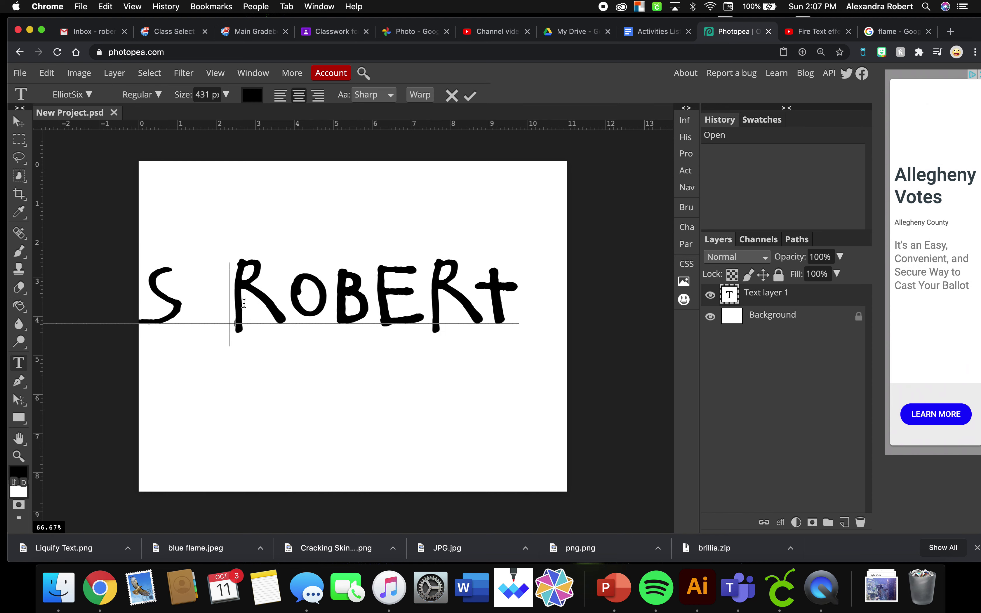
key("BackSpace")
key("Return")
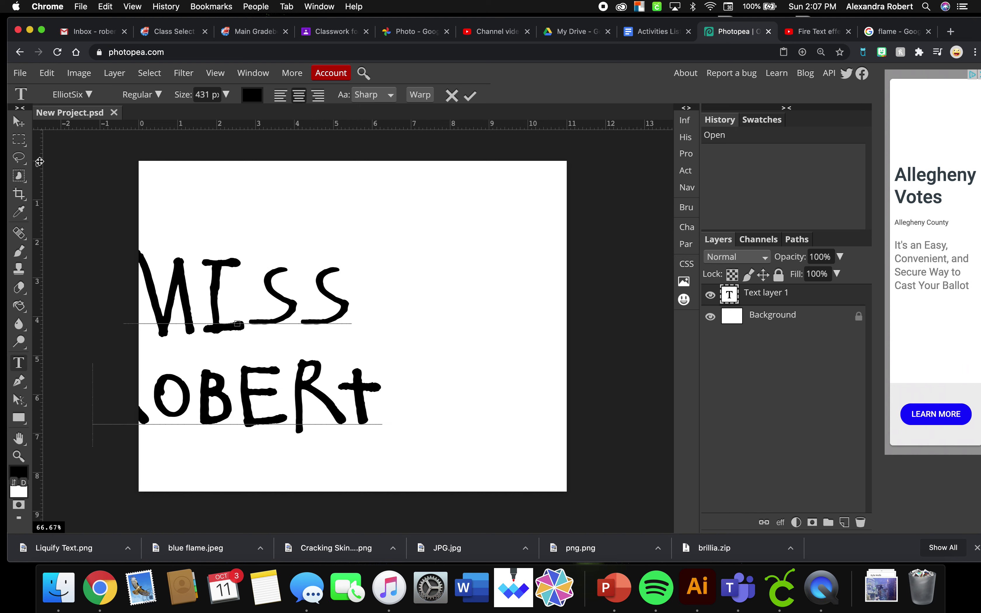
Move the lettering up and scale it to about 144%, centered on the canvas.
left_click(20, 124)
left_click_drag(280, 323, 393, 287)
left_click_drag(493, 399, 568, 453)
left_click_drag(503, 417, 469, 397)
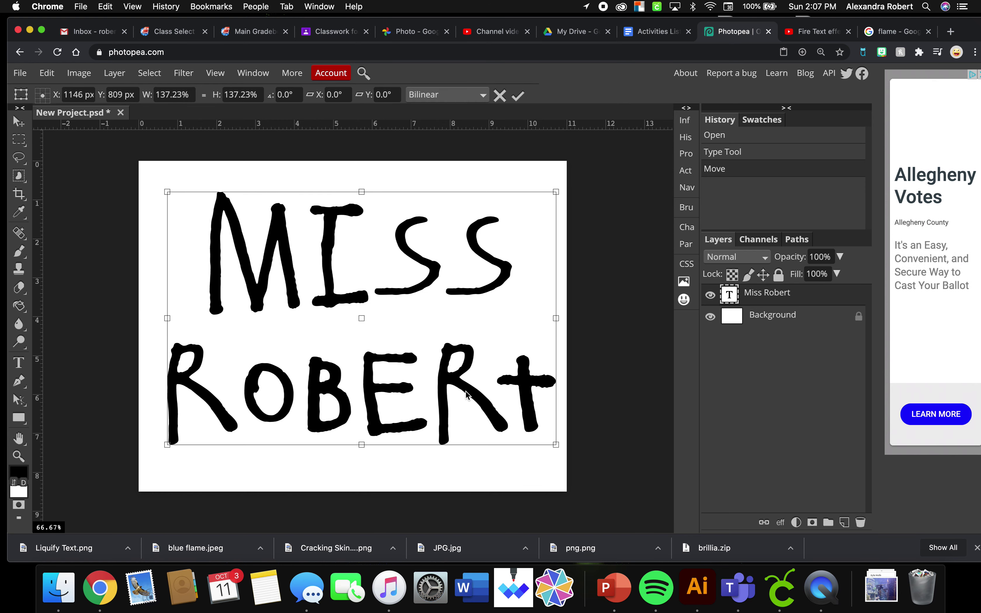
left_click_drag(555, 444, 574, 459)
left_click_drag(537, 425, 526, 422)
left_click(519, 95)
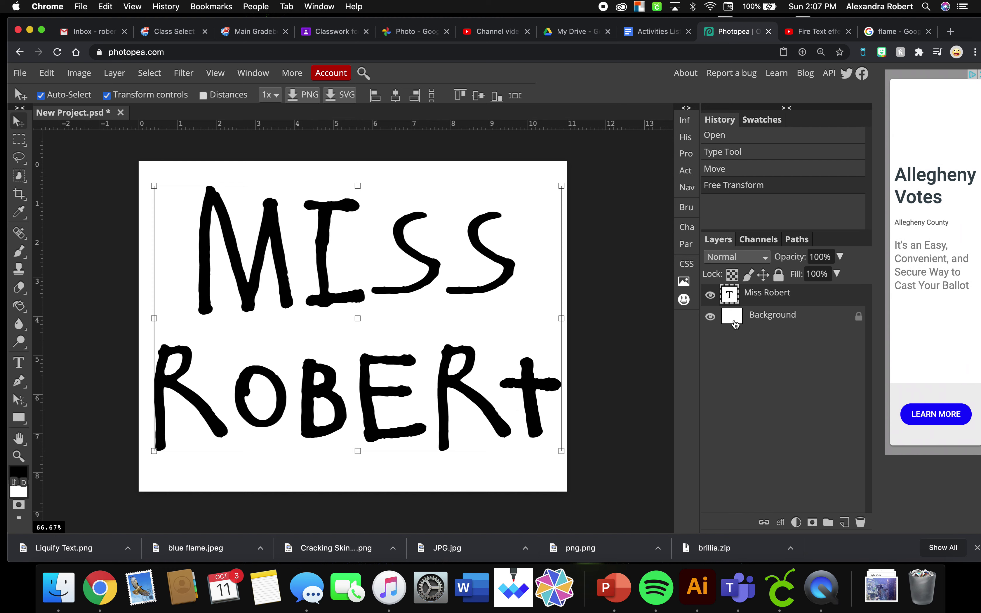
Unlock Background, flatten the image with Layer > Flatten Image, then unlock the merged Background.
left_click(860, 319)
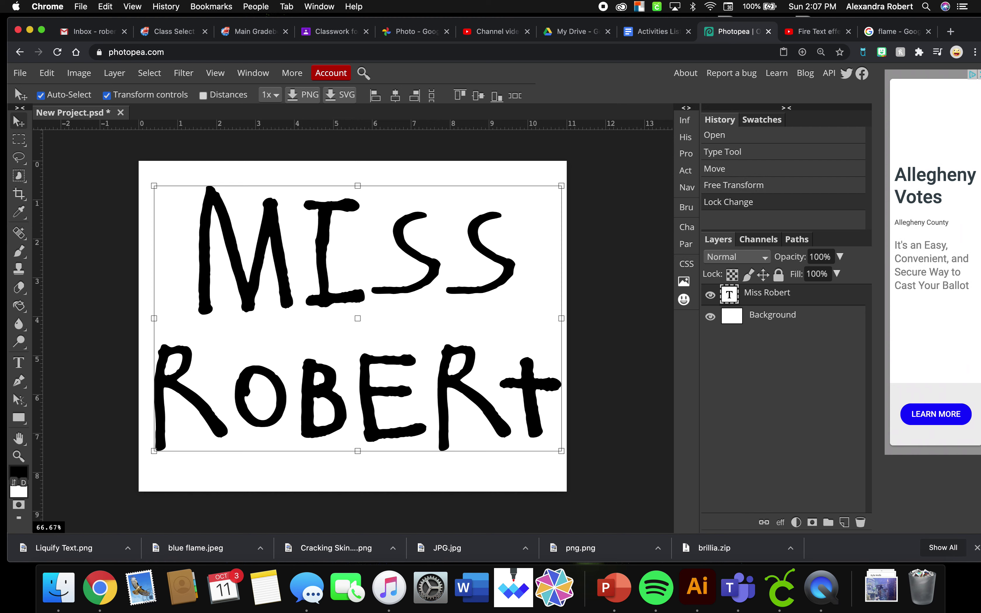
left_click(114, 73)
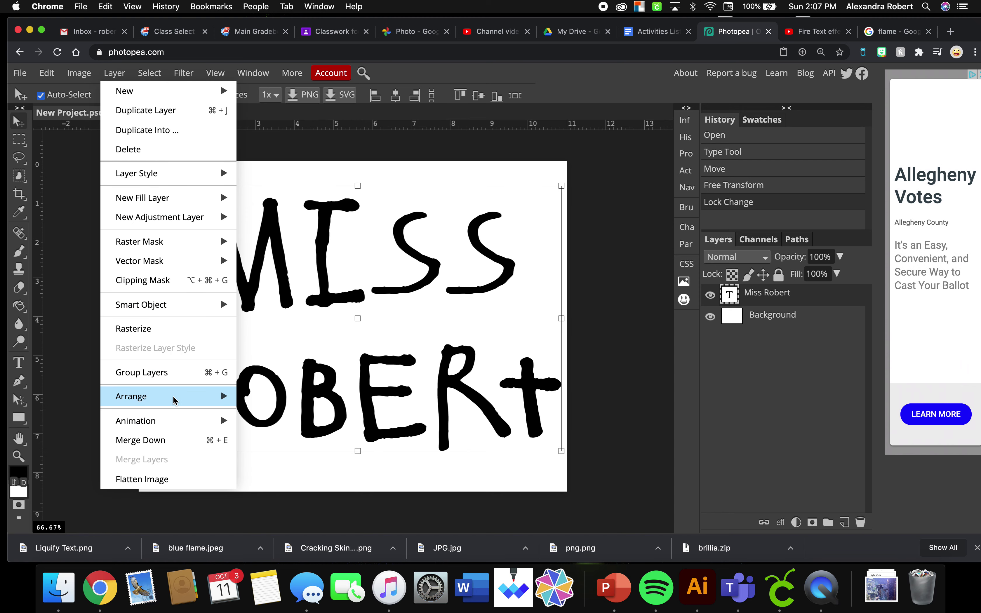
left_click(161, 479)
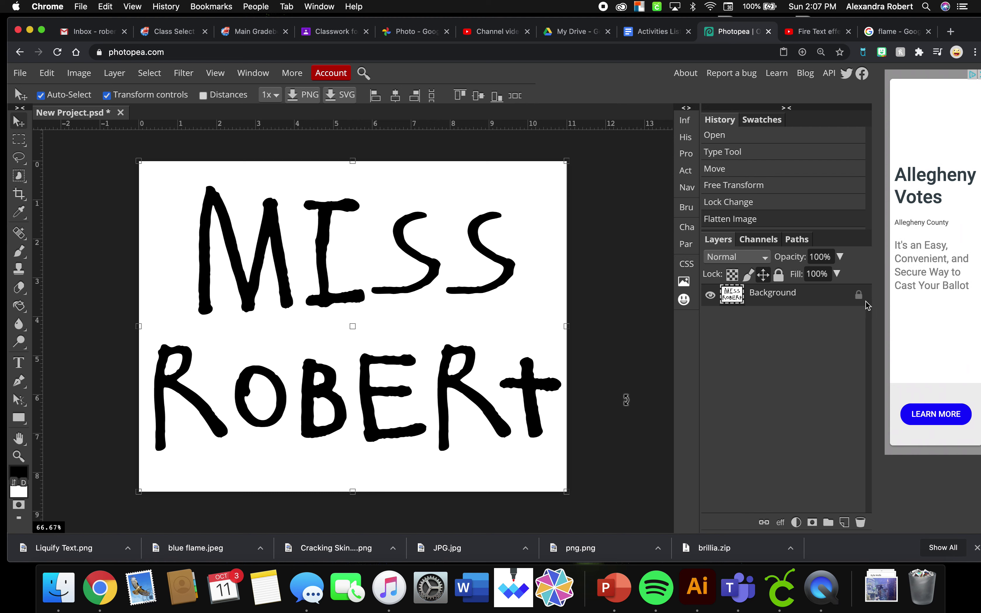
left_click(859, 297)
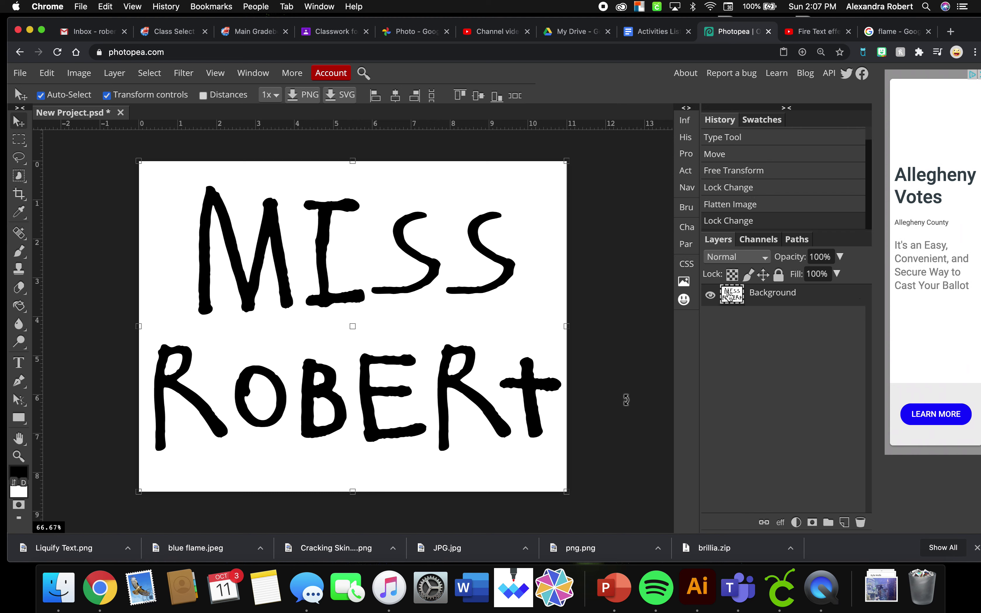
left_click(19, 362)
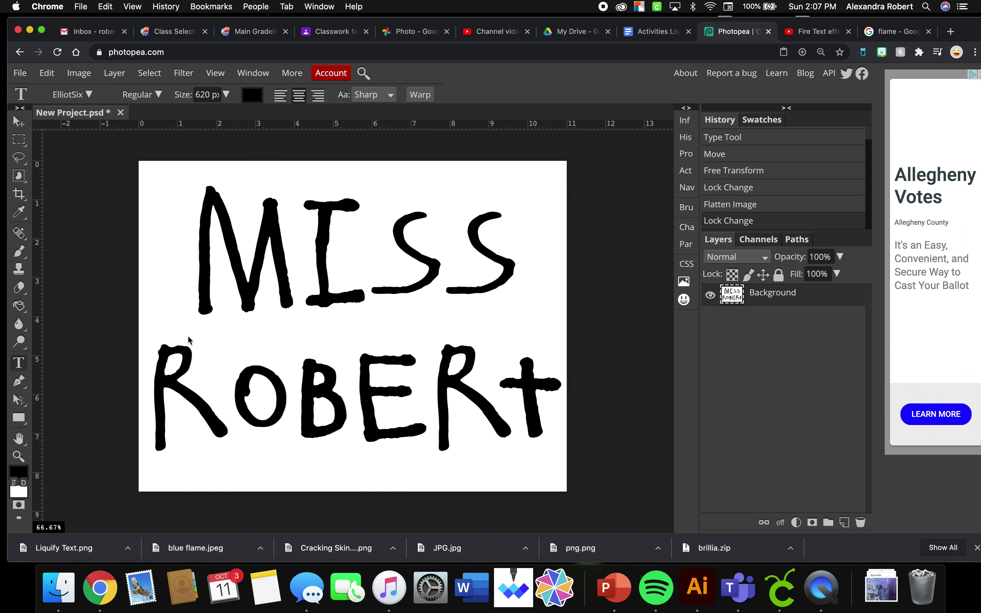
left_click(18, 121)
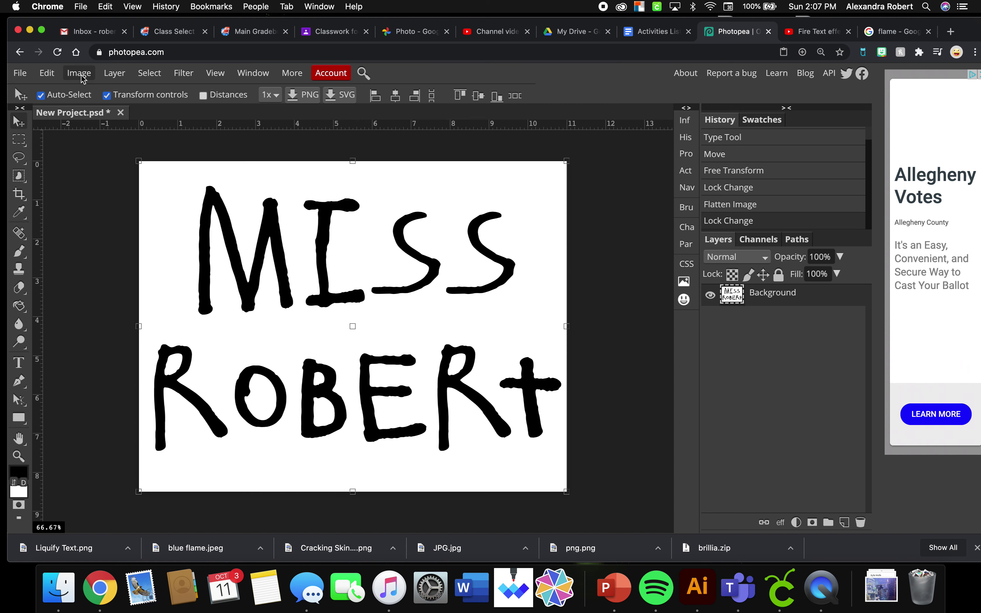
left_click(47, 73)
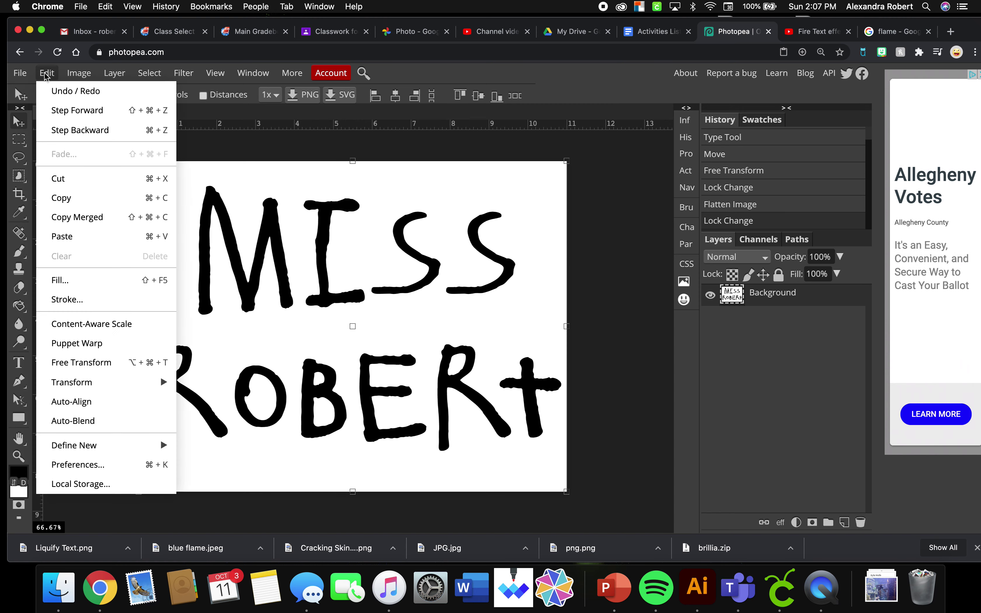
left_click(80, 362)
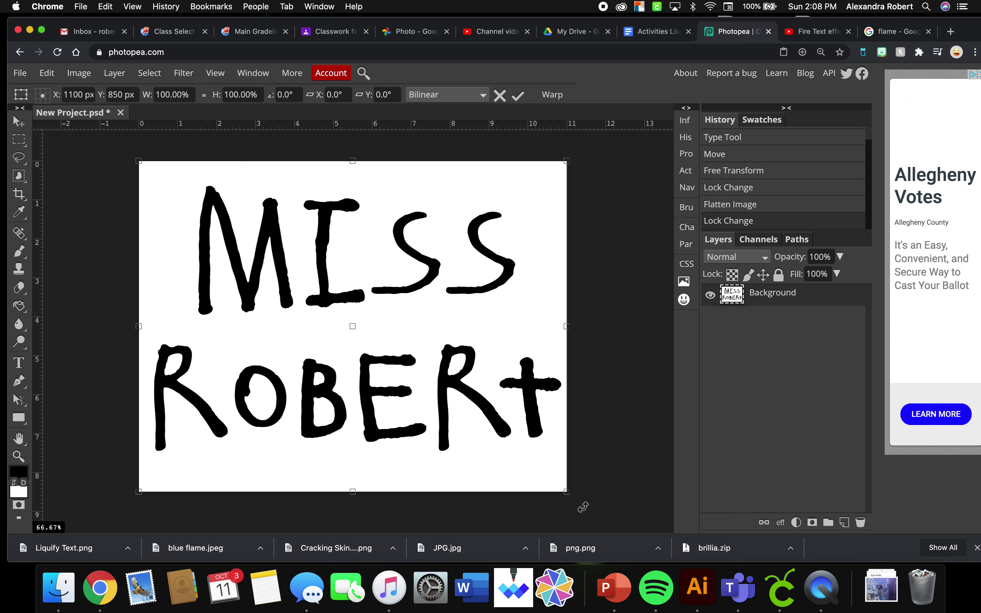
mouse_move(566, 491)
left_mouse_down()
mouse_move(521, 443)
mouse_move(568, 482)
left_mouse_up()
Undo two steps, nudge the lettering slightly left, then flatten and unlock Background.
key("Escape")
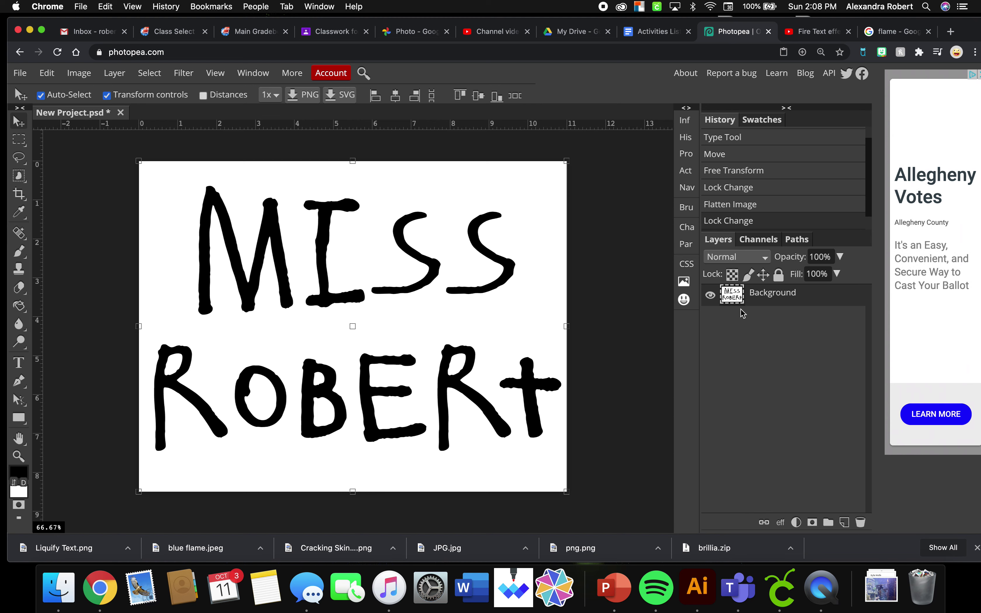
key("ctrl+z")
key("ctrl+z")
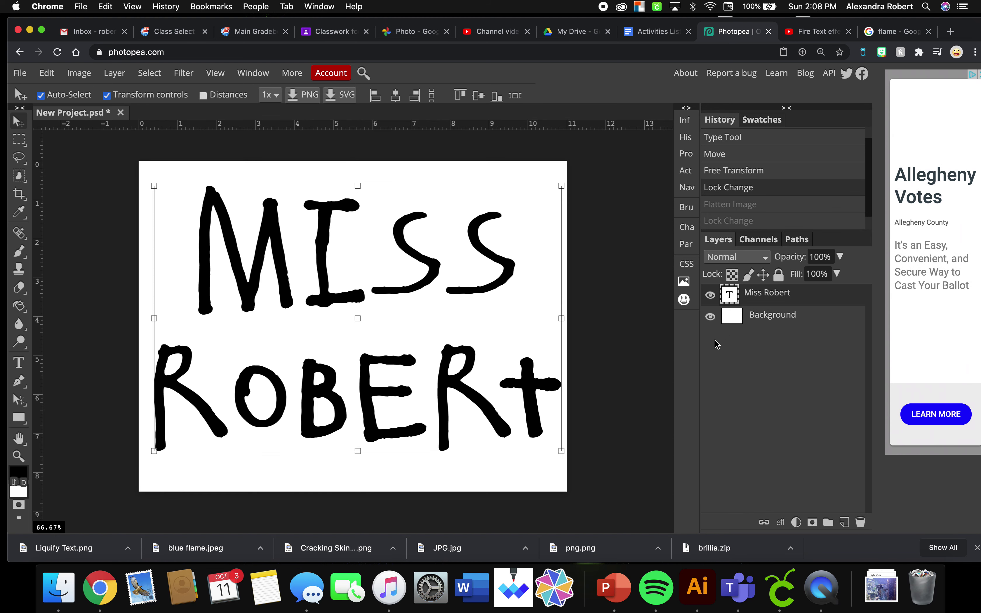
left_click_drag(455, 386, 453, 385)
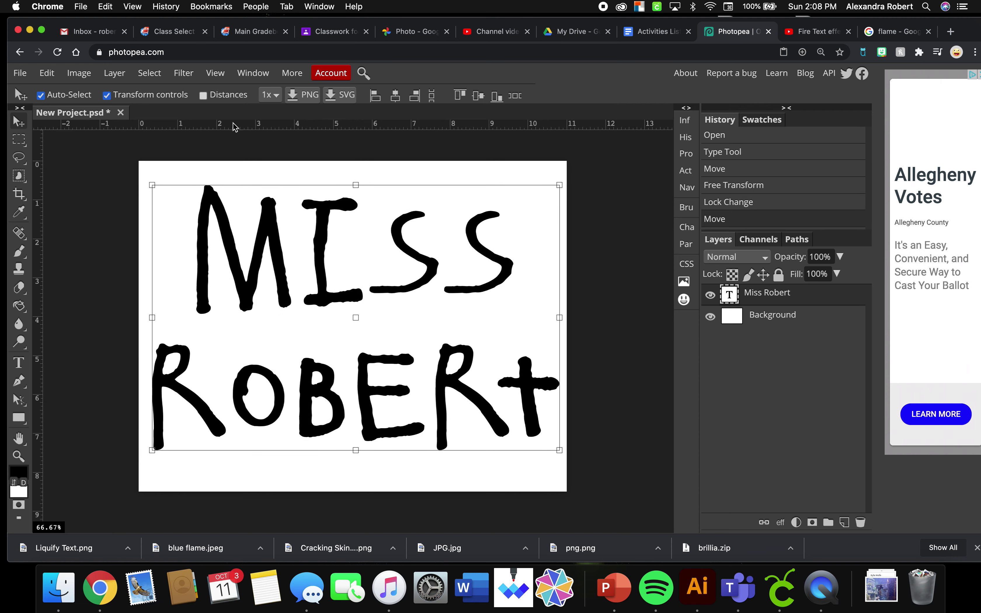
left_click(46, 72)
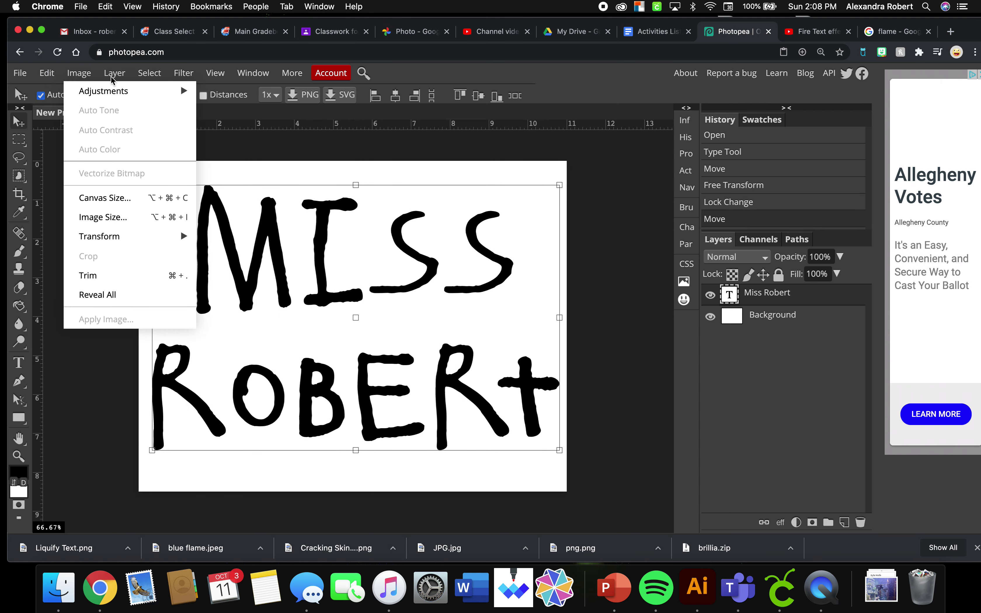
mouse_move(114, 73)
left_click(147, 478)
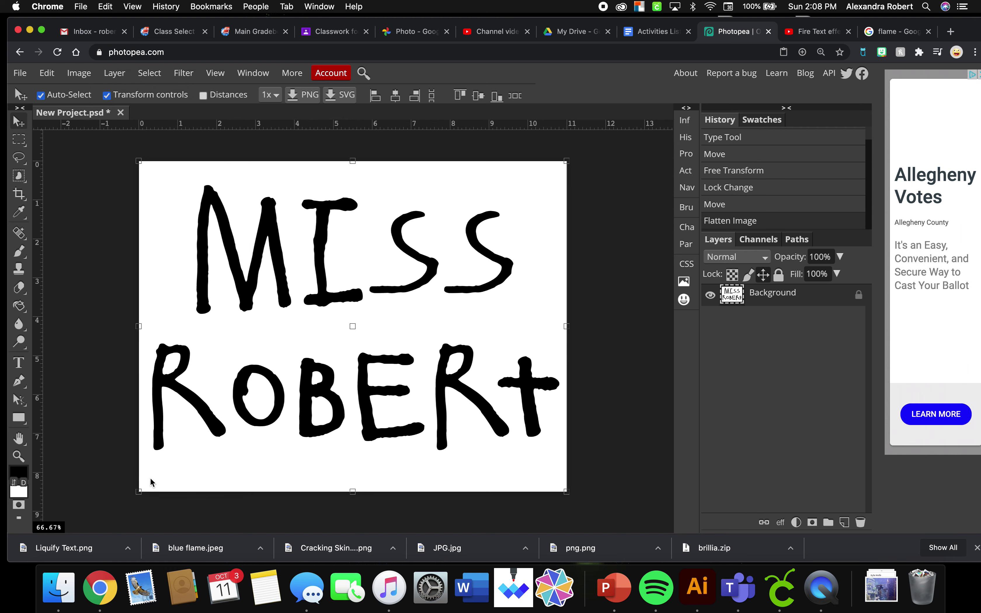
left_click(858, 298)
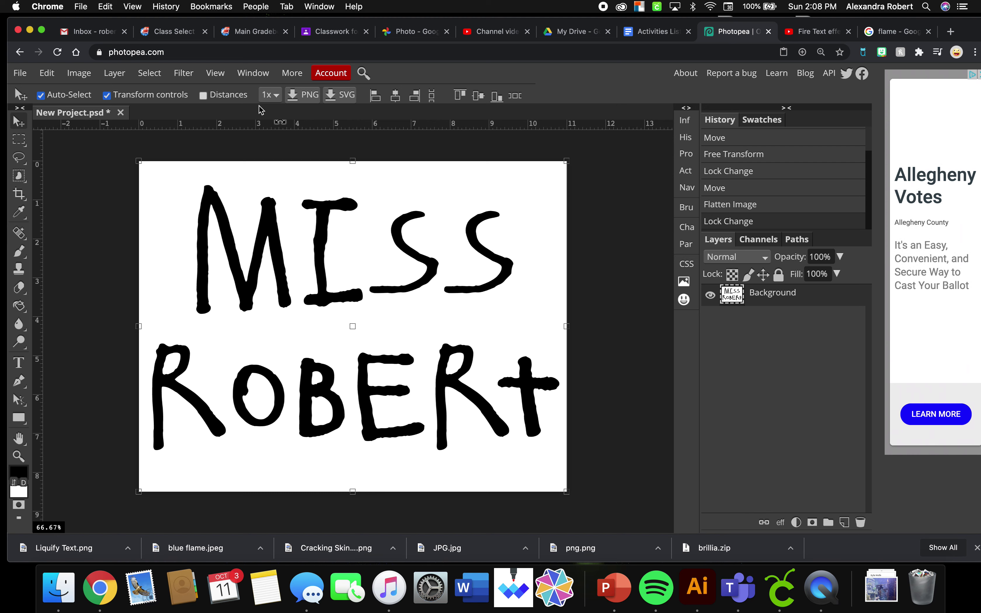
Open Filter > Liquify on the MISS ROBERt artwork.
left_click(188, 75)
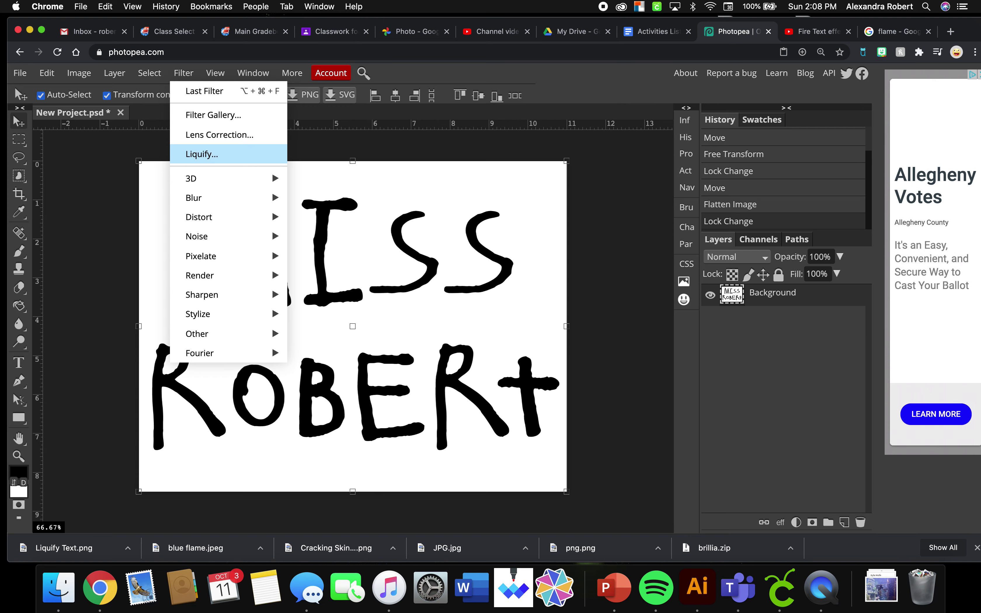
left_click(201, 154)
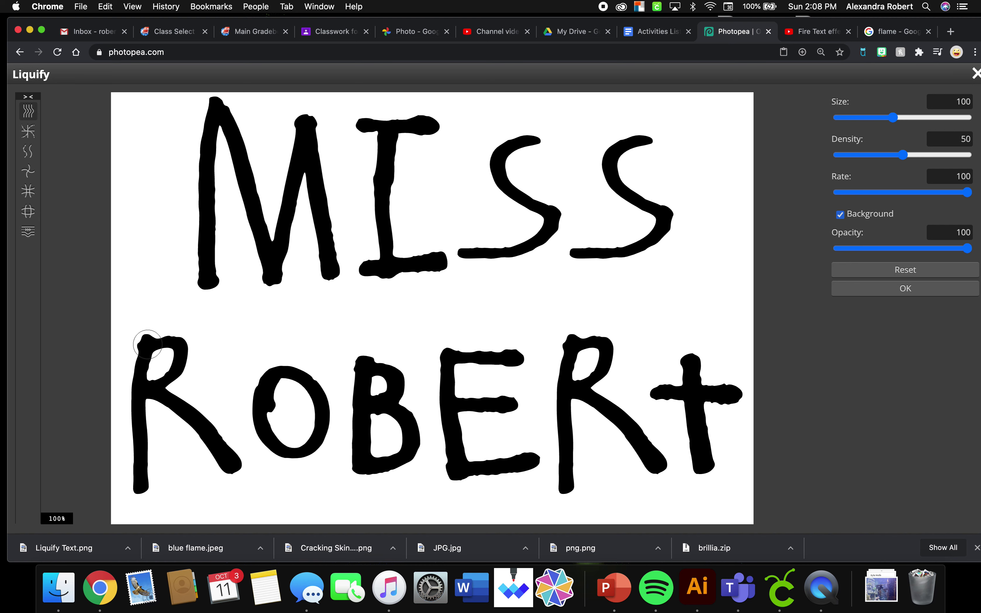
Pull spikes from the R's top, the M's legs and corner, and the I's bar ends.
left_click_drag(144, 342, 135, 297)
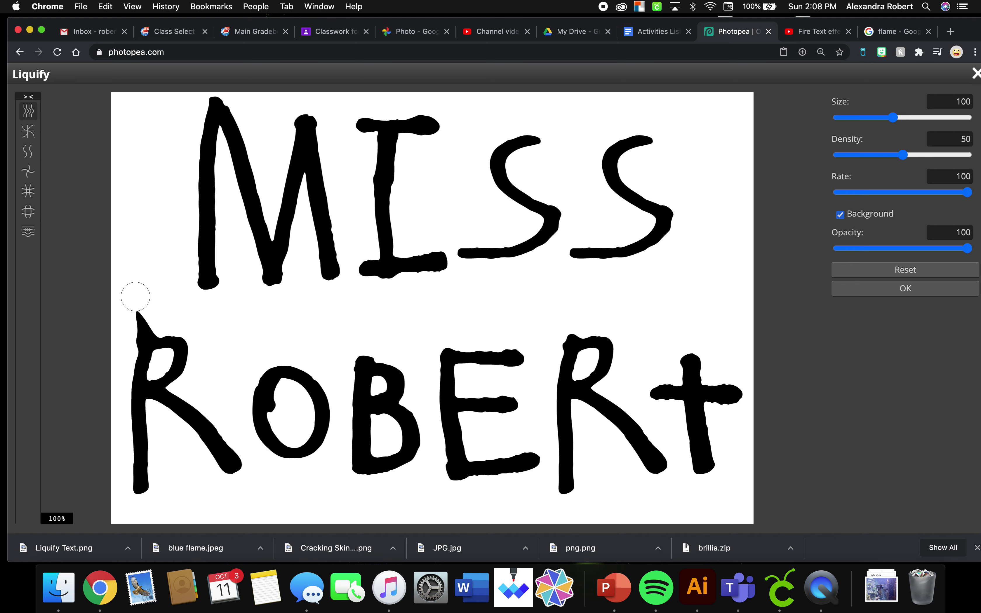
left_click_drag(206, 280, 187, 325)
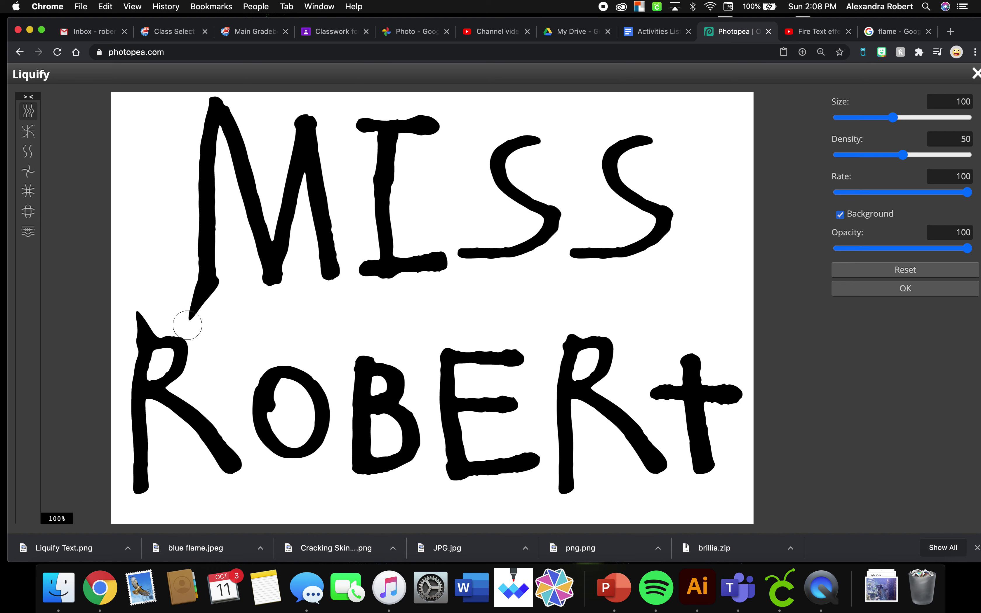
left_click_drag(329, 267, 361, 322)
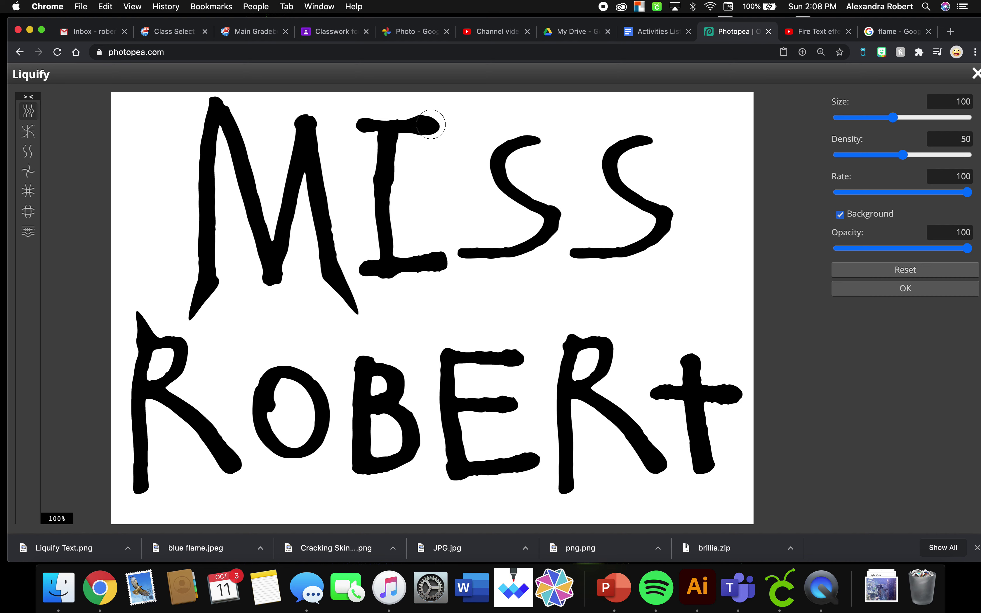
left_click_drag(430, 124, 456, 143)
mouse_move(350, 124)
left_mouse_down()
mouse_move(345, 150)
mouse_move(301, 129)
mouse_move(322, 106)
left_mouse_up()
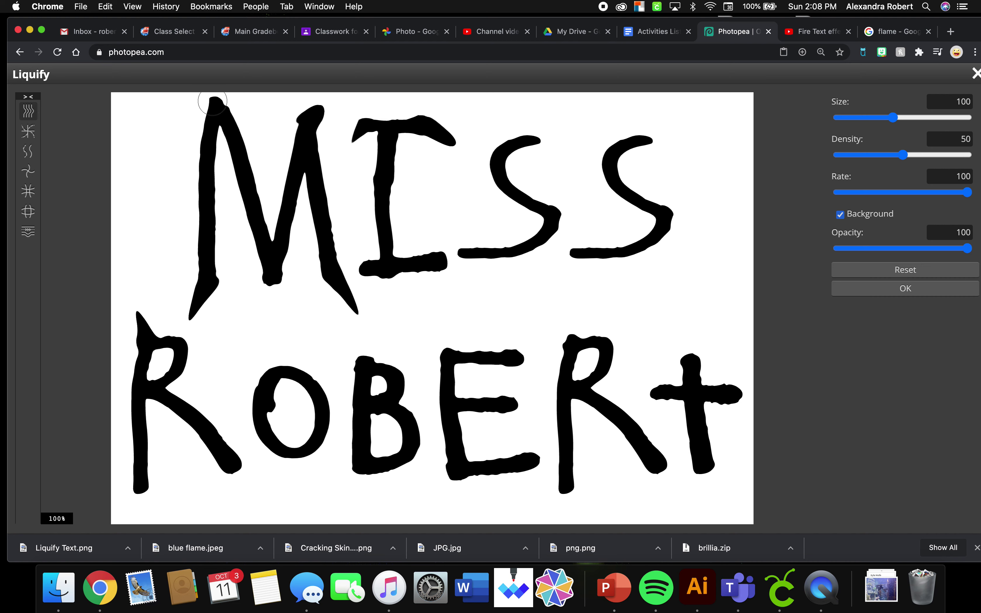
left_click_drag(213, 100, 173, 102)
Drag the corners and bar ends of B, E, R and t into pointed tips.
left_click_drag(363, 355, 346, 336)
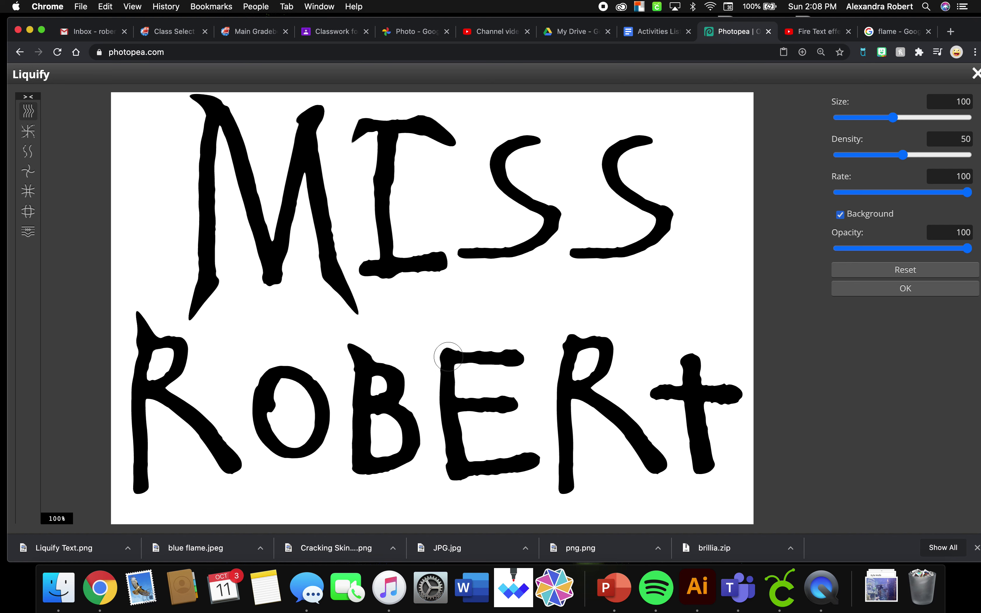
left_click_drag(448, 356, 435, 330)
left_click_drag(521, 356, 523, 373)
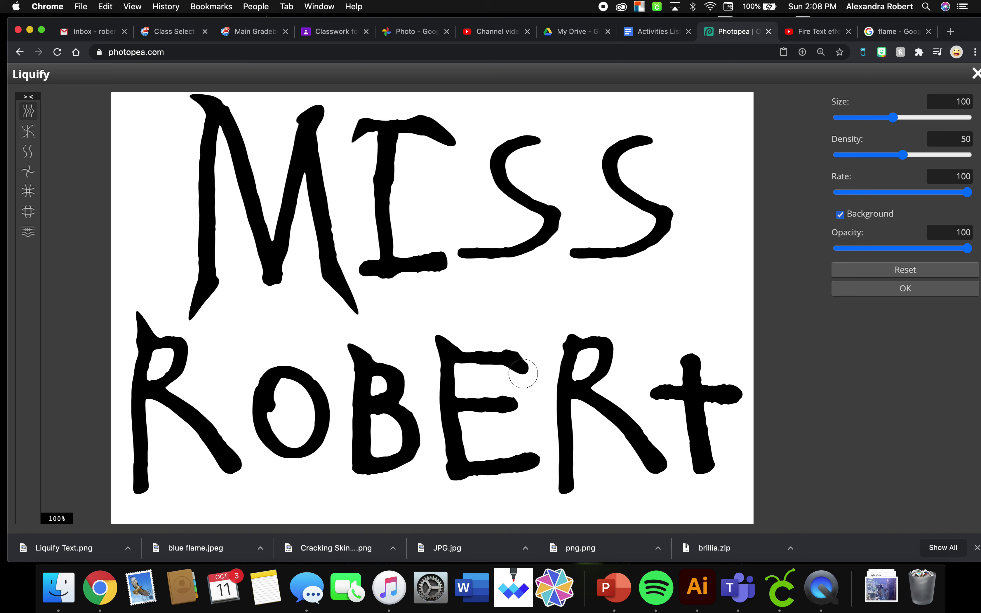
left_click_drag(535, 460, 531, 404)
left_click_drag(568, 344, 548, 310)
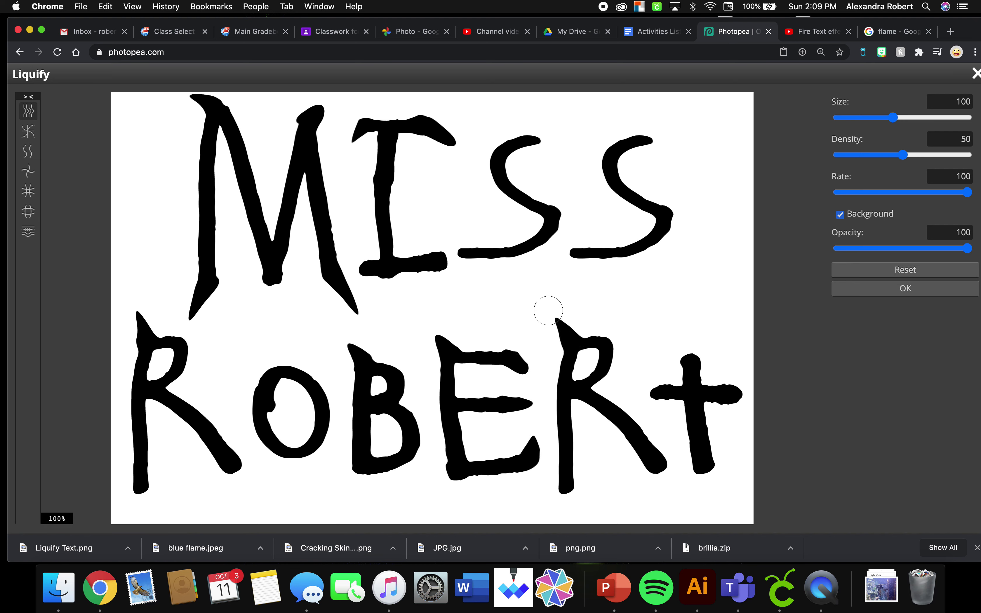
left_click_drag(567, 486, 538, 511)
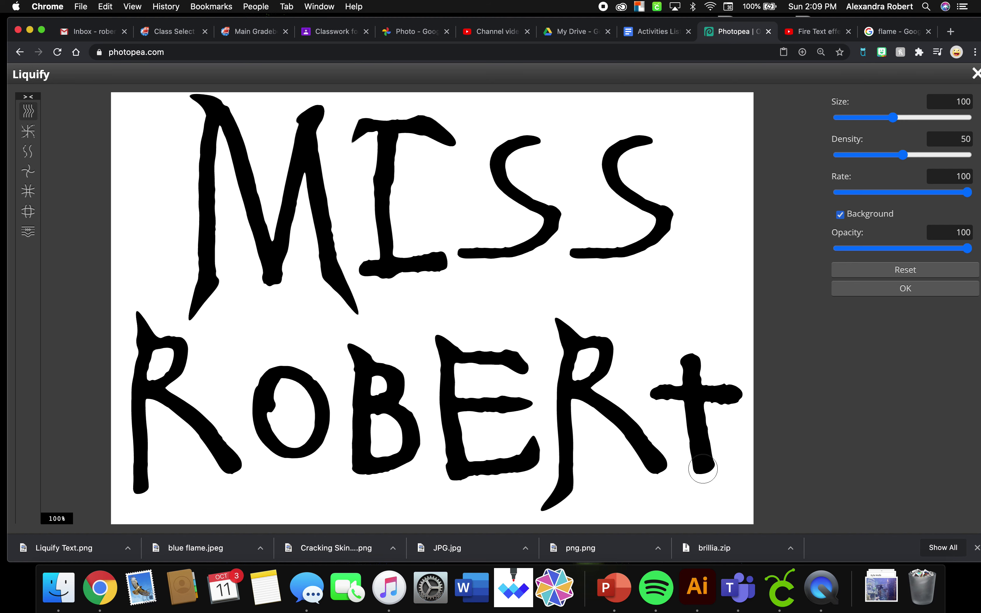
mouse_move(654, 467)
left_mouse_down()
mouse_move(685, 496)
mouse_move(707, 481)
mouse_move(716, 496)
left_mouse_up()
left_click_drag(683, 361, 681, 316)
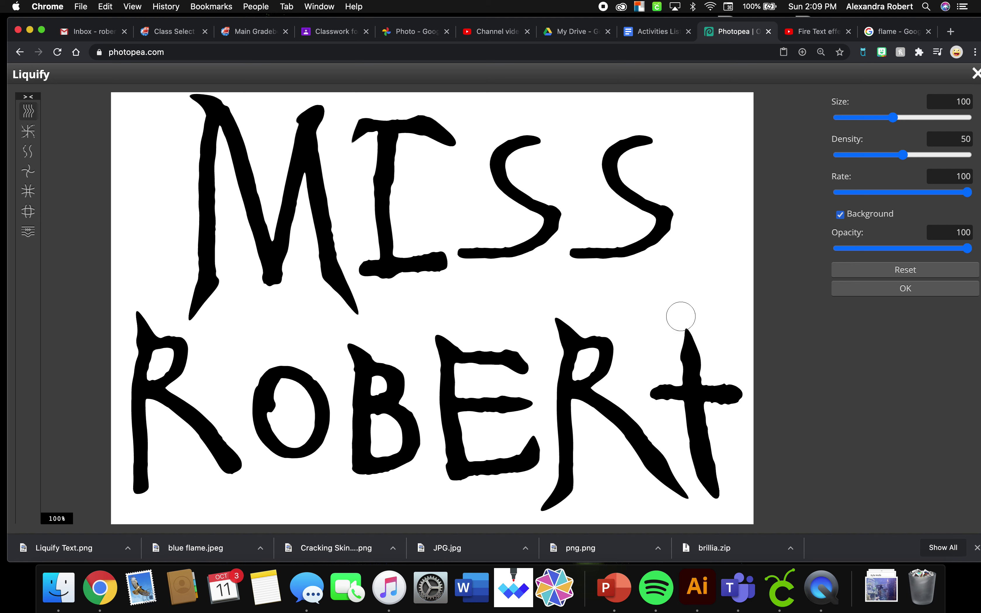
left_click_drag(656, 391, 606, 371)
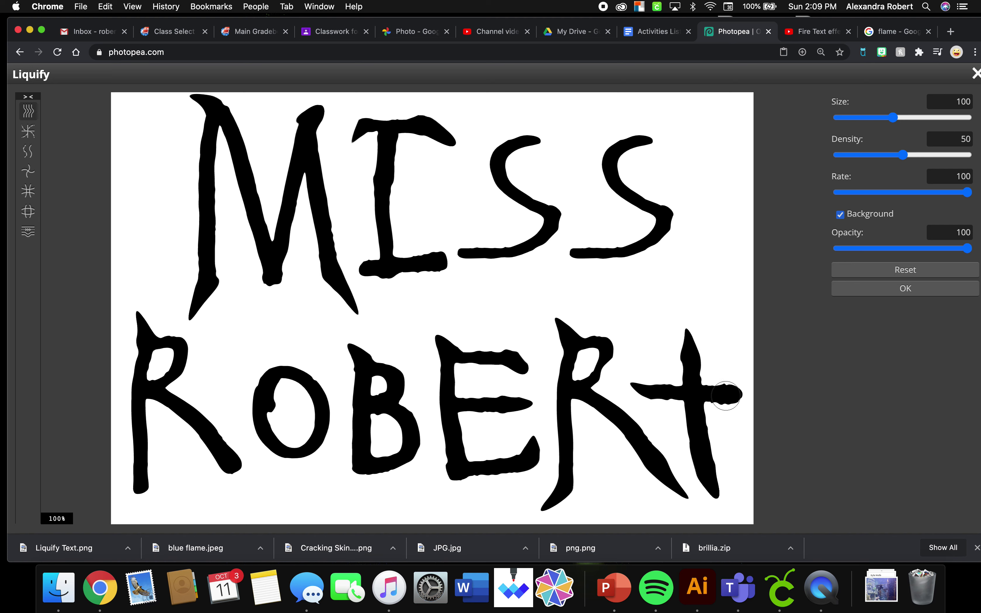
left_click_drag(726, 395, 745, 372)
Stretch both S's ends and curves into tails, and pull the M's middle V down.
left_click_drag(574, 254, 574, 212)
left_click_drag(466, 256, 437, 211)
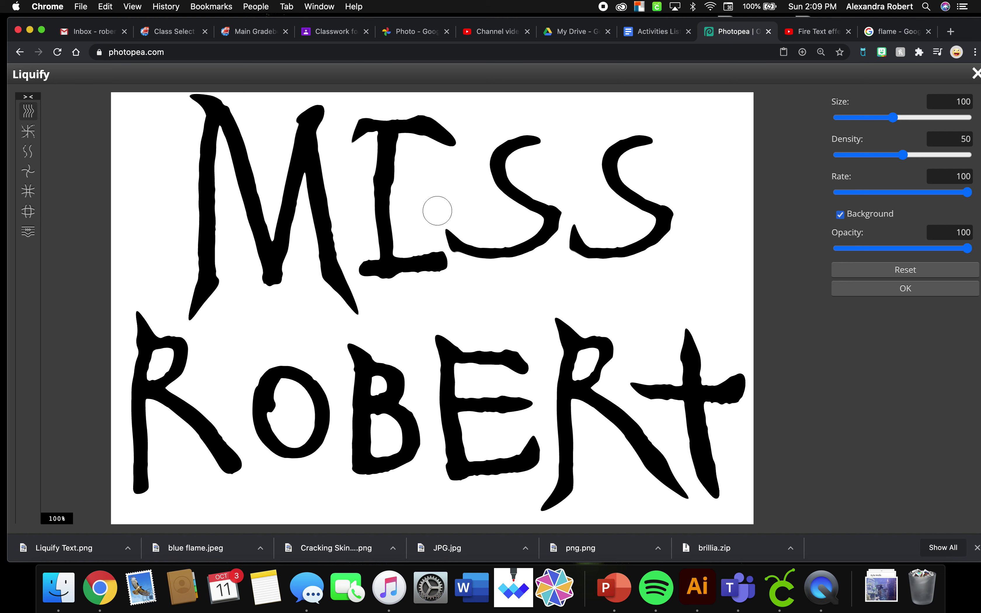
left_click_drag(533, 138, 545, 194)
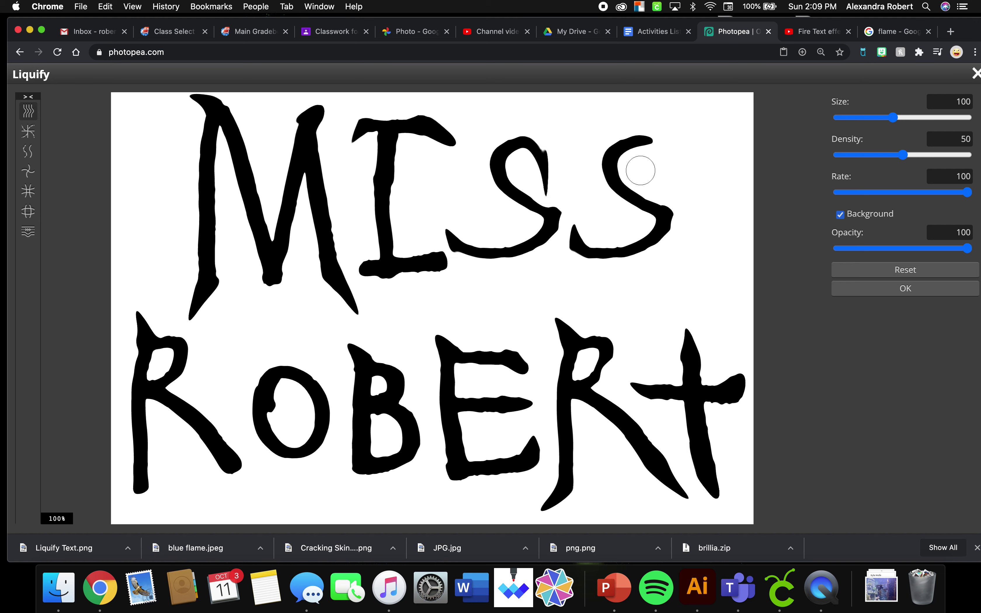
left_click_drag(657, 143, 667, 186)
left_click_drag(555, 211, 577, 182)
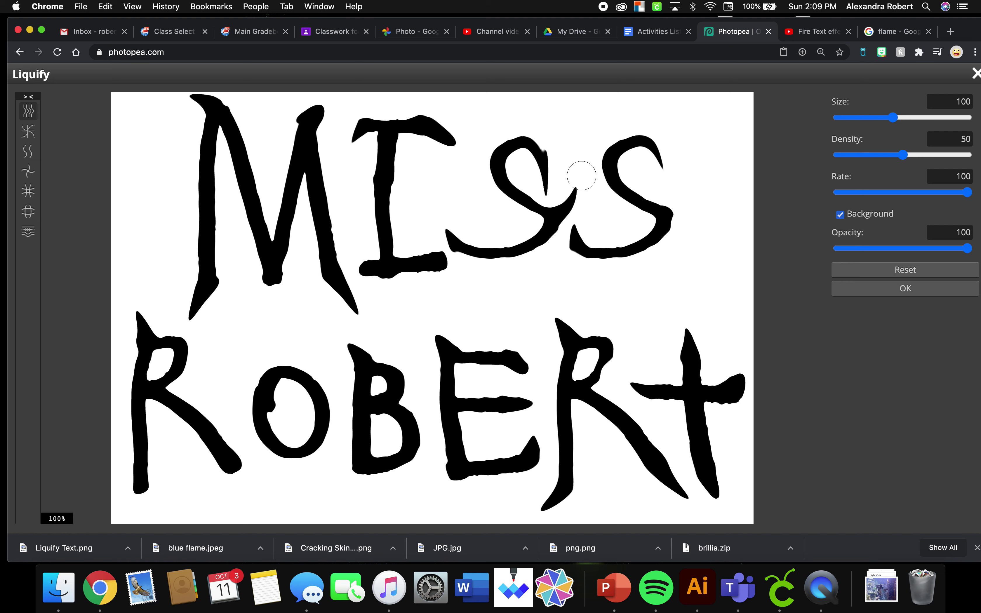
mouse_move(667, 214)
left_mouse_down()
mouse_move(673, 245)
mouse_move(697, 268)
left_mouse_up()
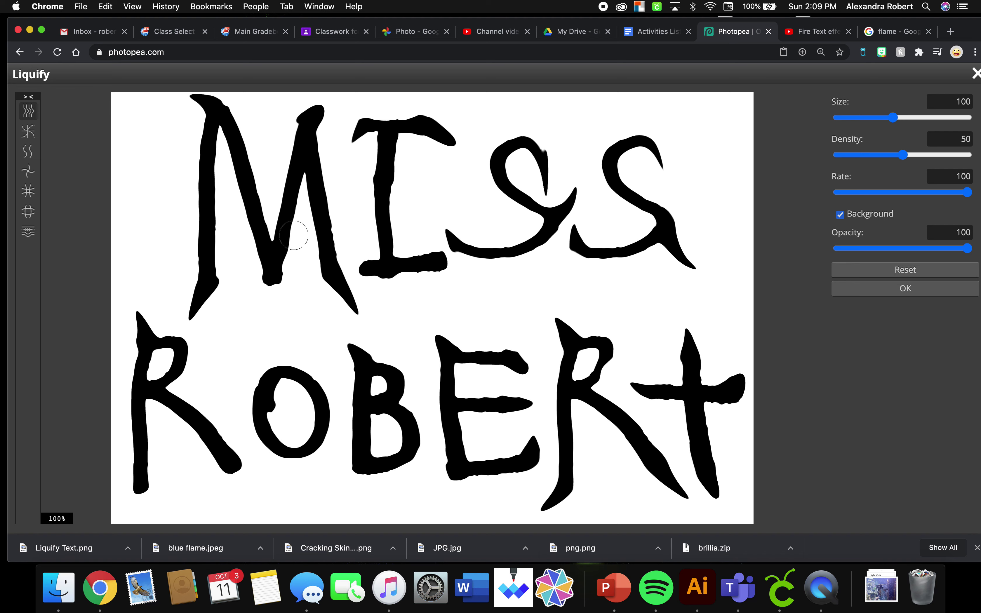
left_click_drag(276, 269, 272, 313)
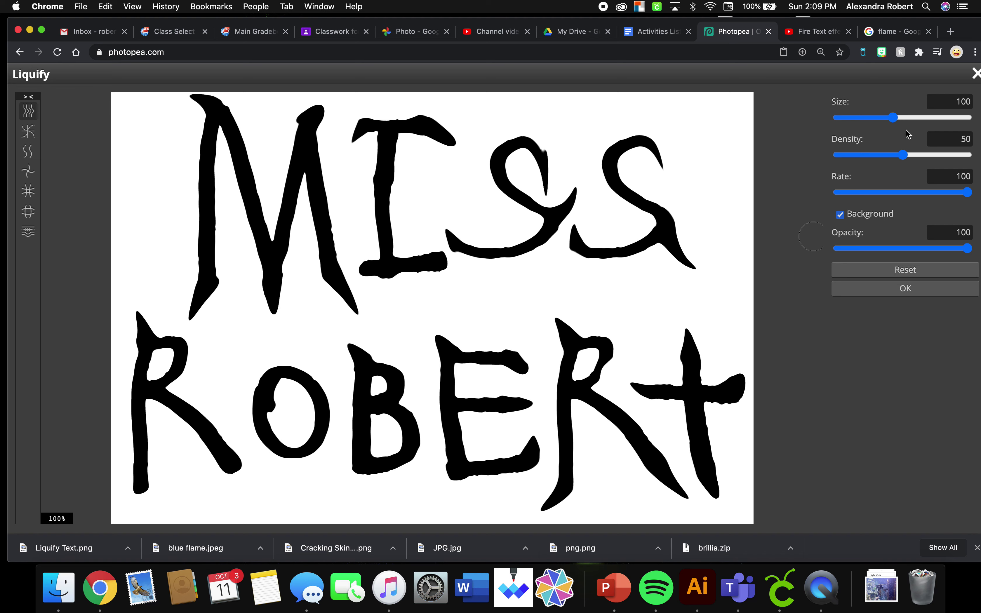
Apply the Liquify warp and select the black letters via Color Range by sampling a letter.
left_click(898, 290)
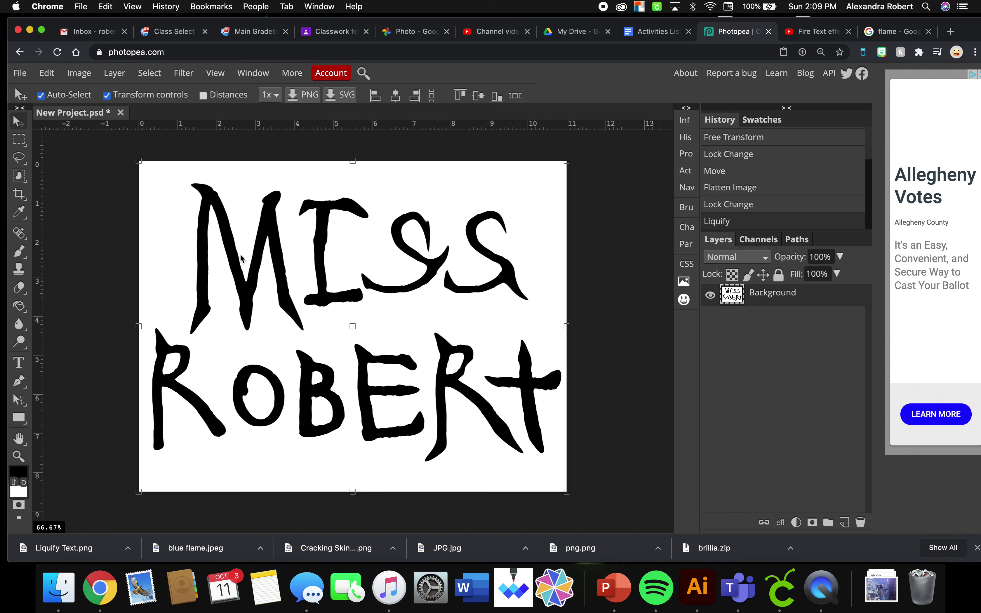
left_click(157, 77)
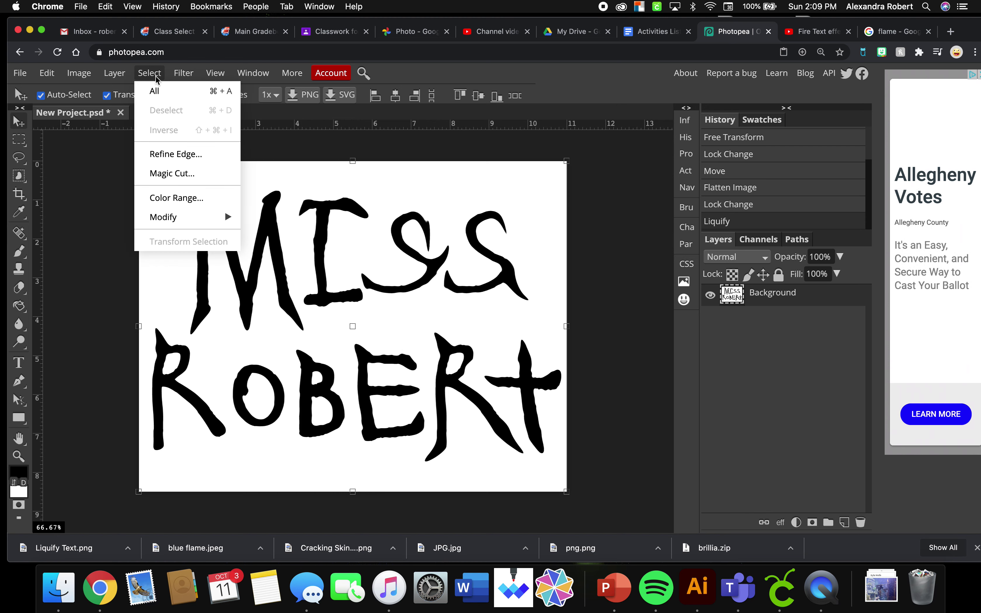
left_click(175, 197)
left_click_drag(223, 173, 125, 166)
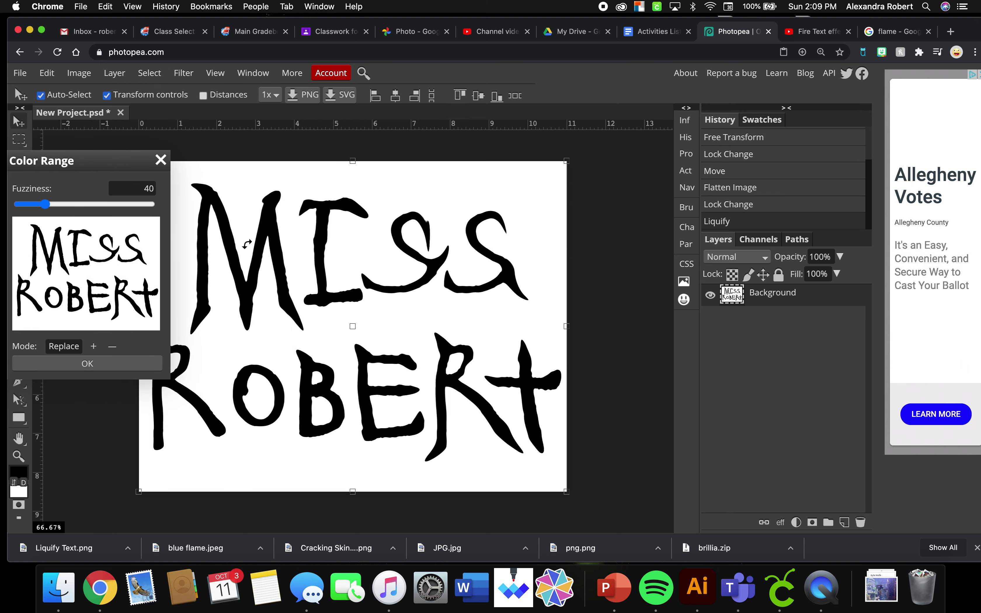
left_click(266, 224)
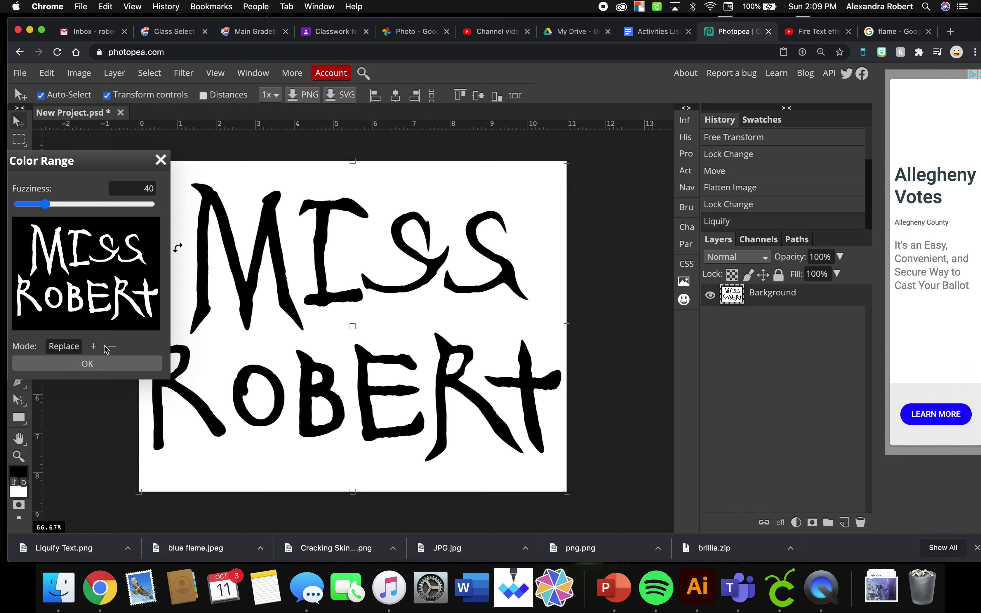
left_click(109, 363)
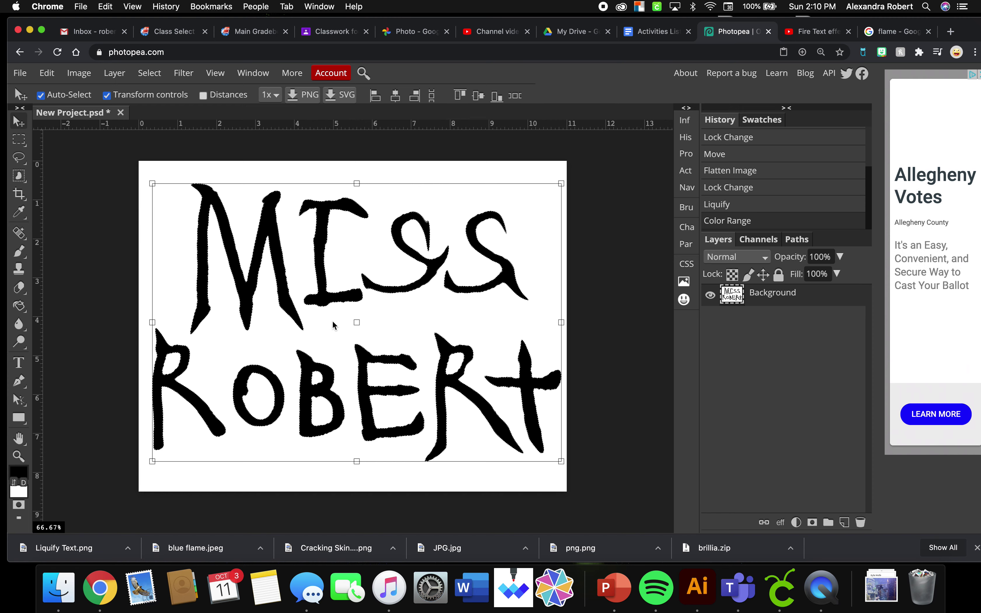
Delete the selected letter pixels to transparency and switch to the flame image results.
key("Delete")
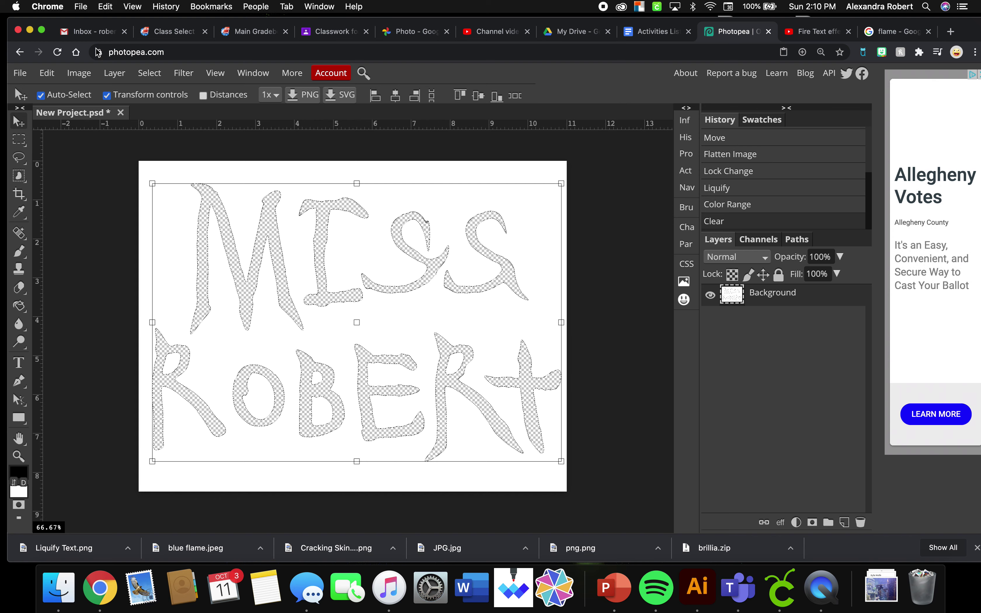
left_click(893, 37)
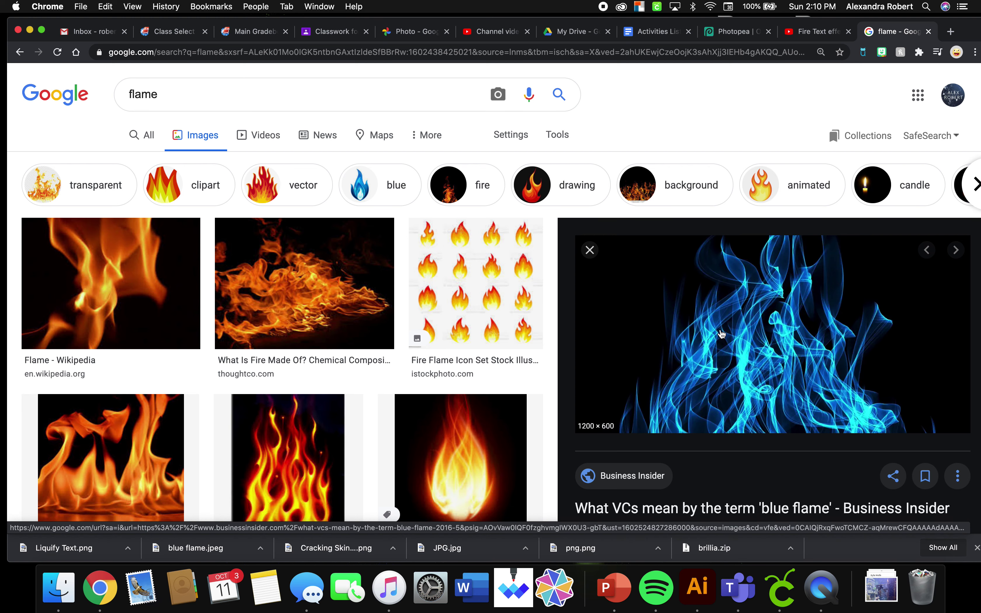
Start saving the blue flame image, cancel the save, and return to Photopea.
right_click(789, 338)
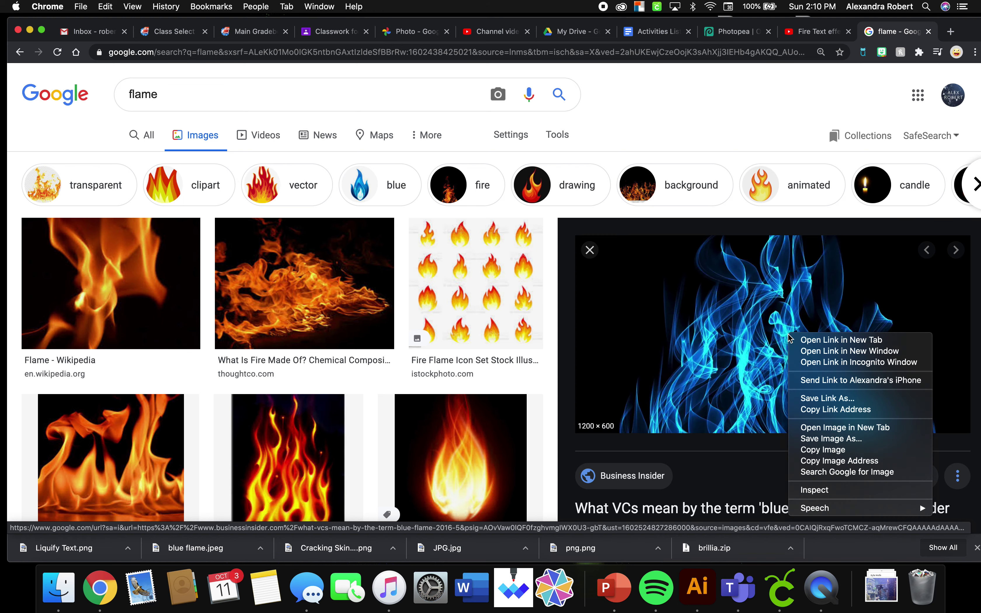
left_click(817, 439)
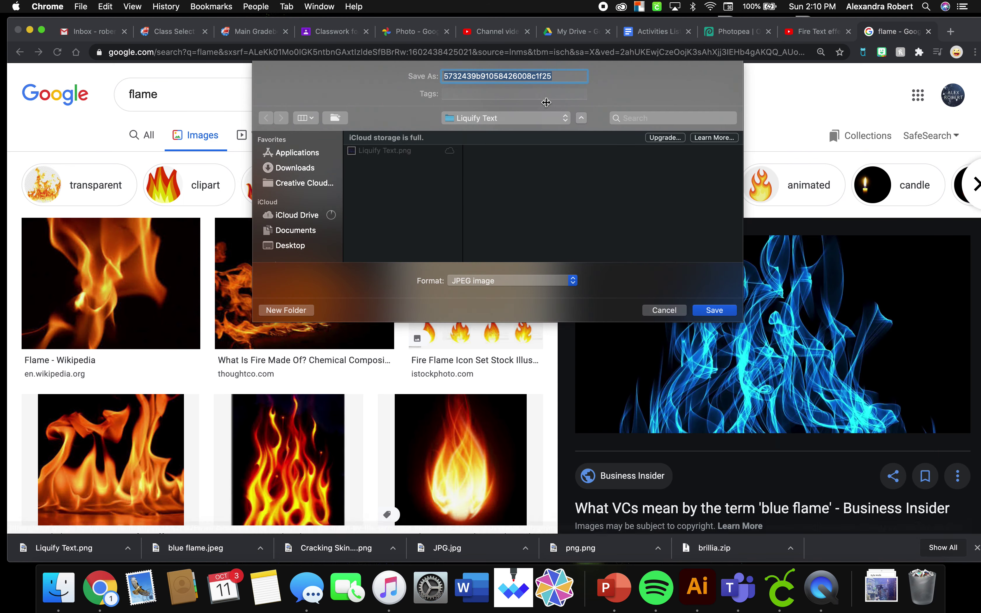
left_click(673, 310)
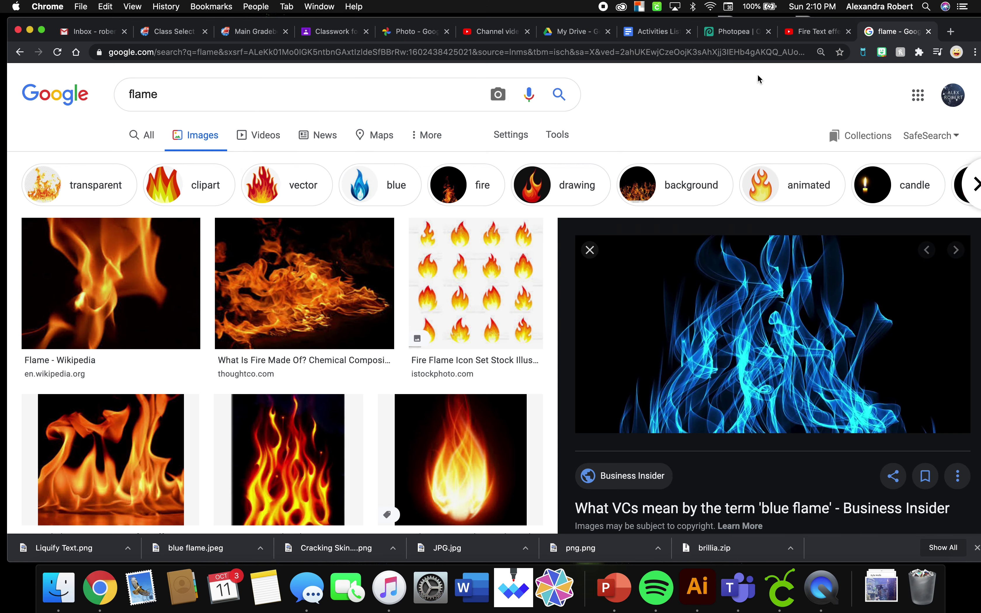
left_click(729, 31)
left_click(20, 73)
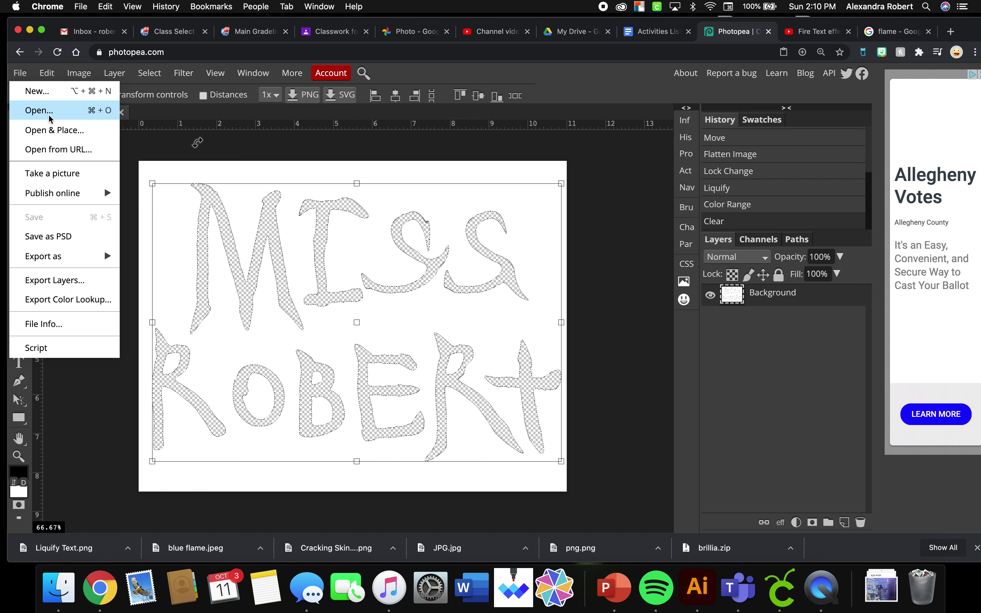
Place blue flame.jpeg with Open & Place and move its layer below Background.
left_click(56, 134)
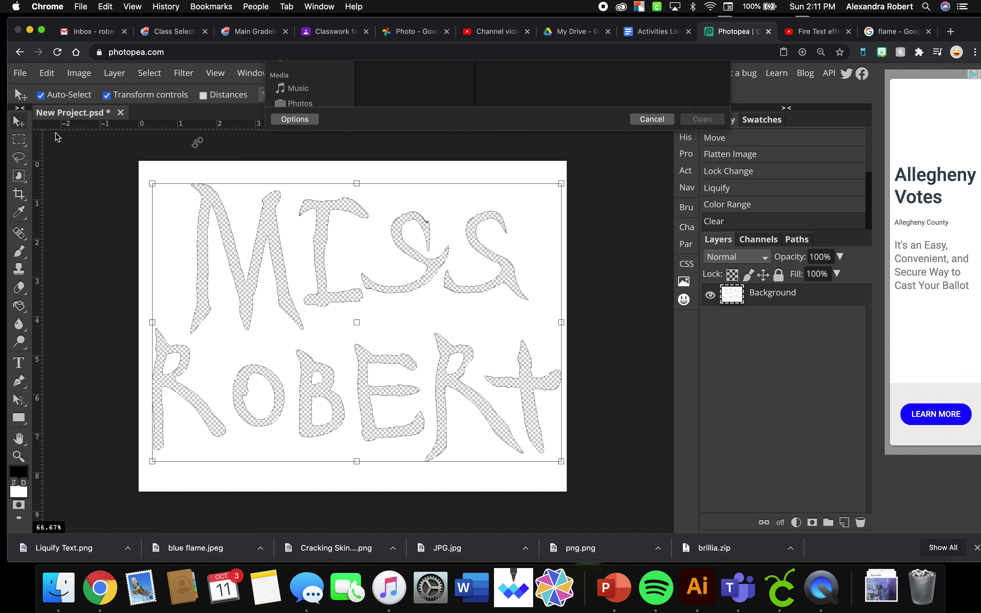
left_click(389, 116)
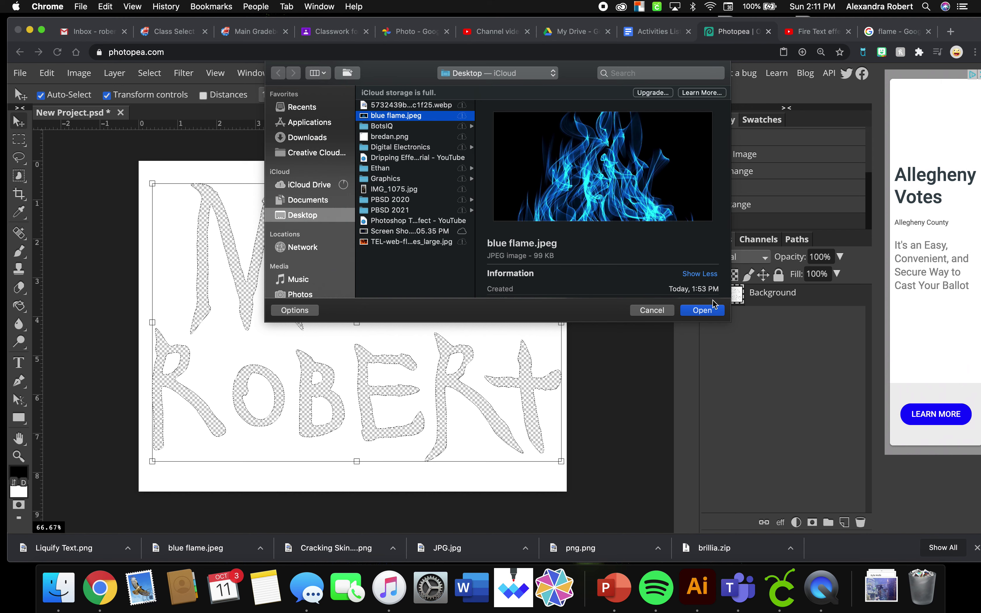
left_click(713, 310)
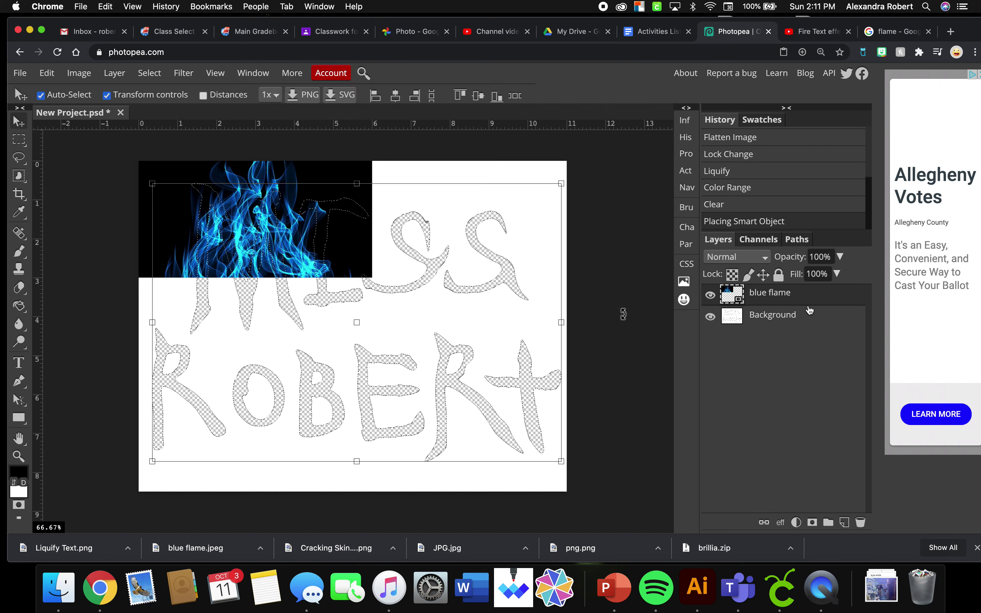
left_click_drag(769, 304, 768, 332)
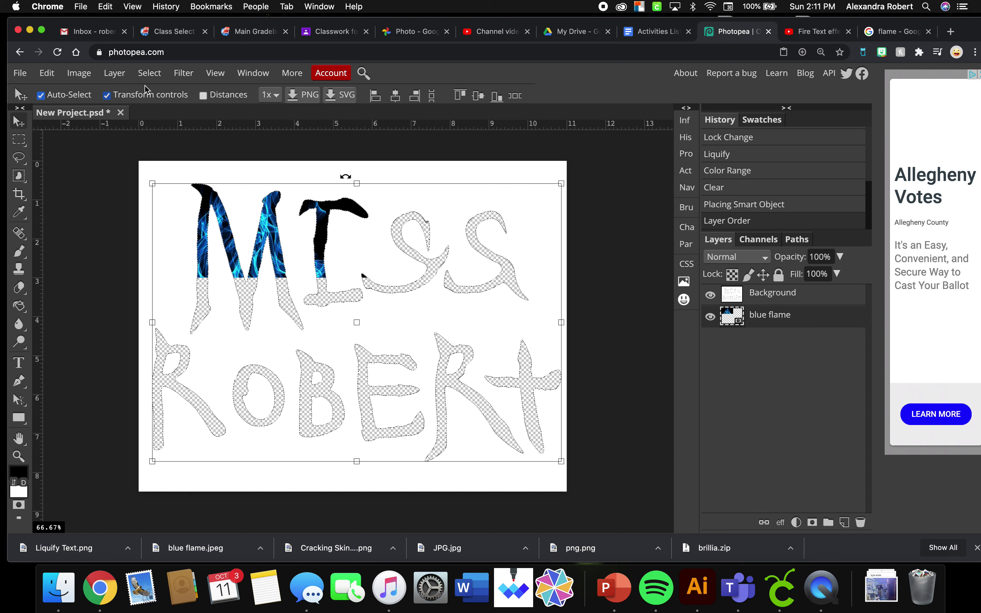
Deselect the lettering outline and make the blue flame layer active.
left_click(150, 72)
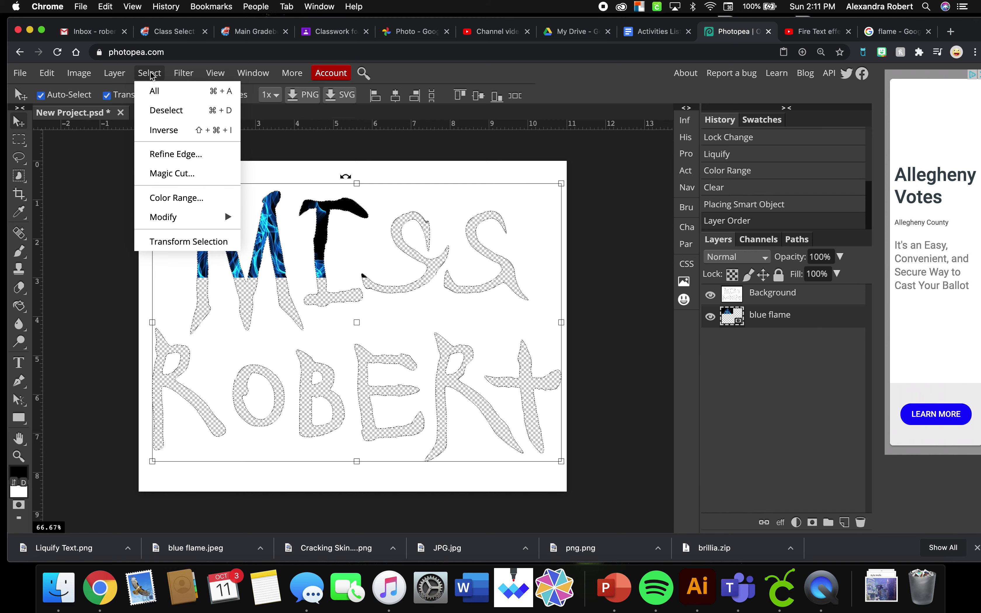
left_click(168, 111)
left_click(763, 320)
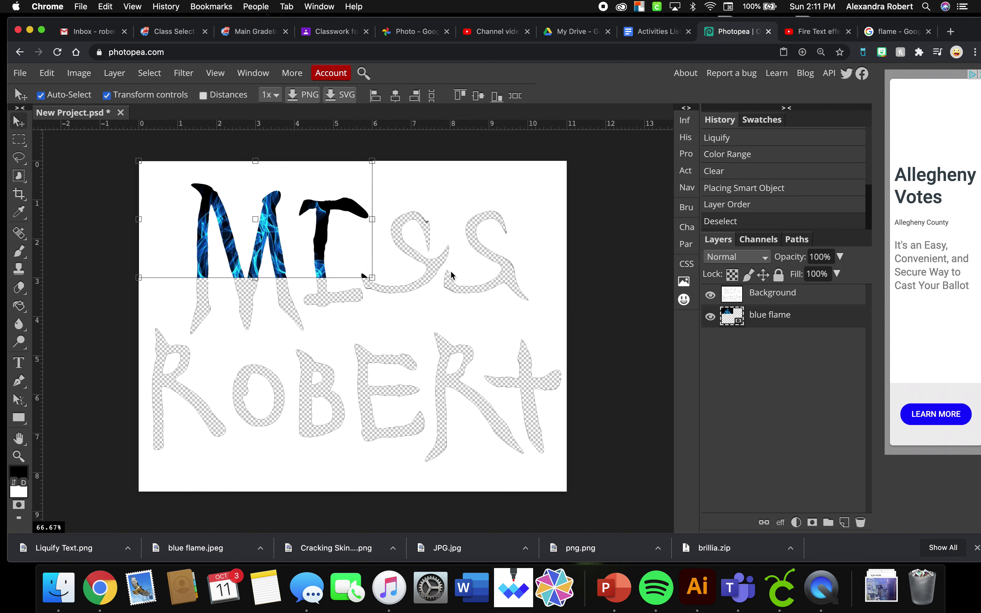
left_click(49, 72)
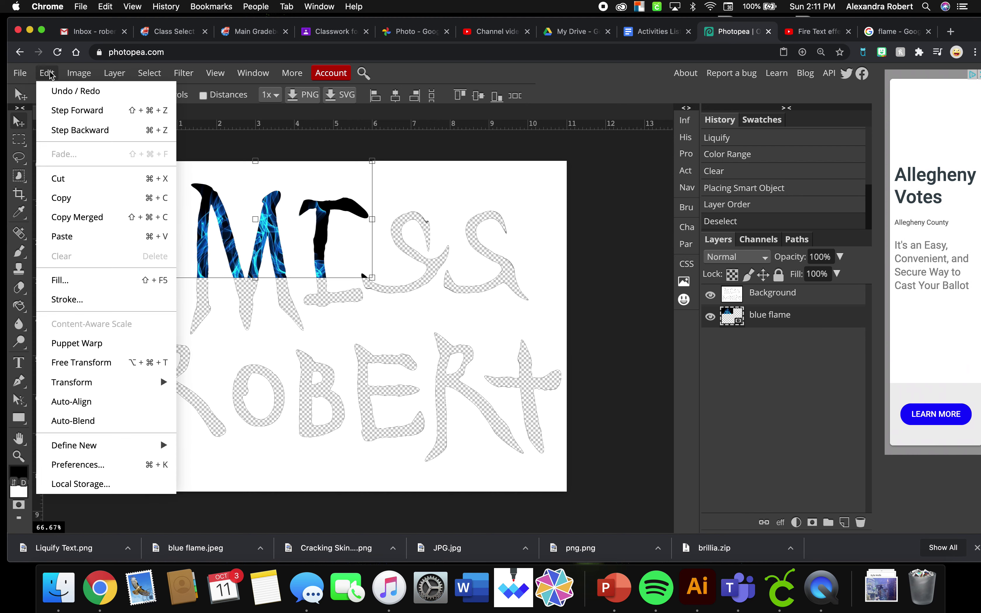
Free-transform the blue flame layer, enlarging it to about 240% to cover the letters.
left_click(93, 363)
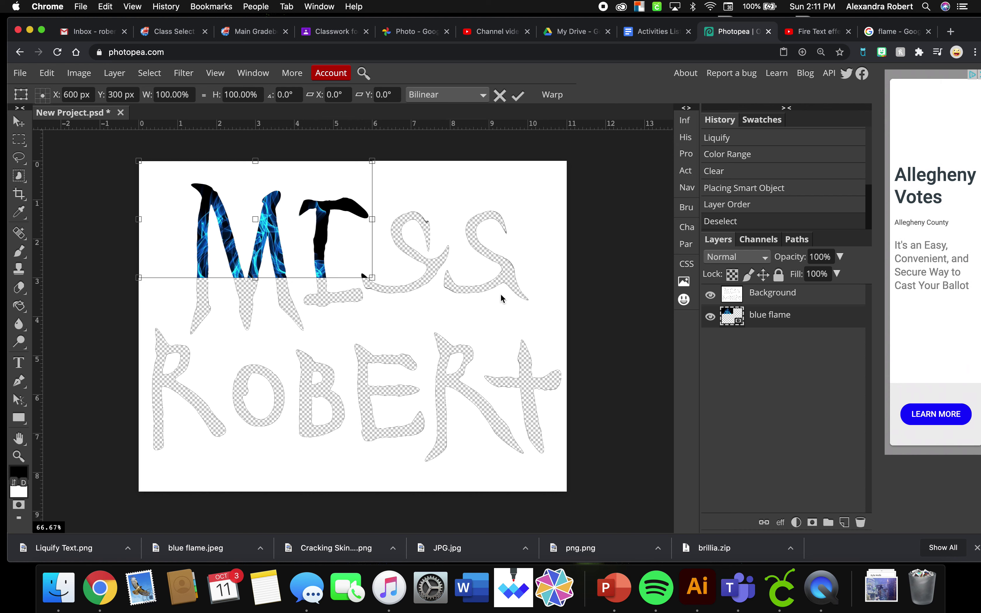
left_click_drag(372, 277, 739, 473)
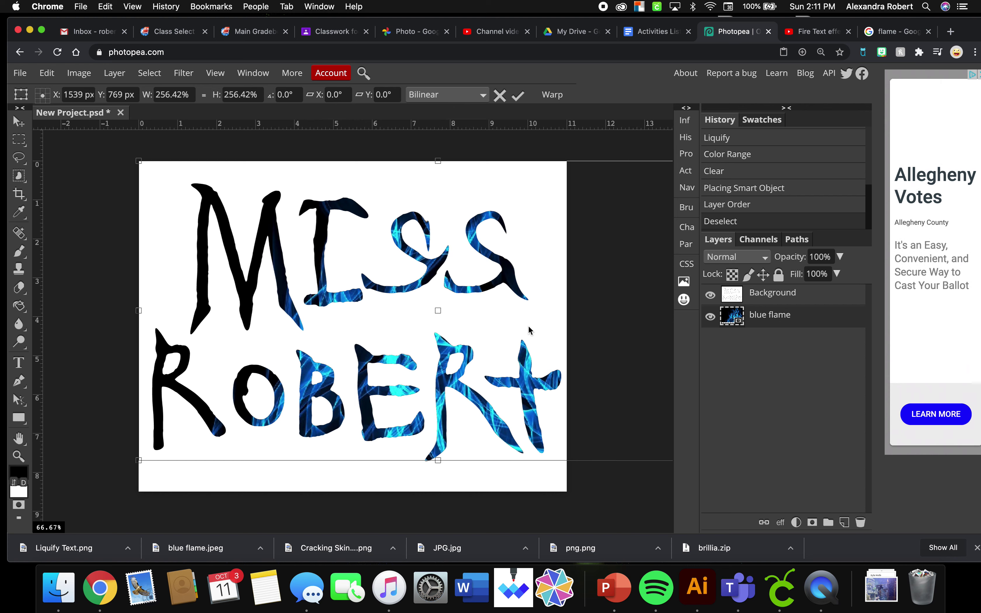
left_click_drag(527, 326, 450, 351)
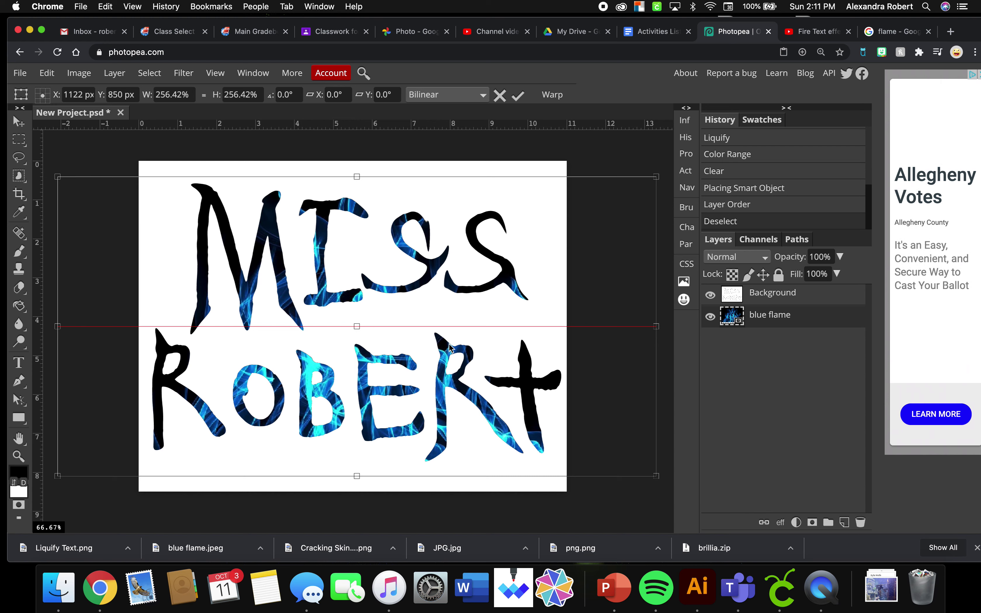
left_click(517, 97)
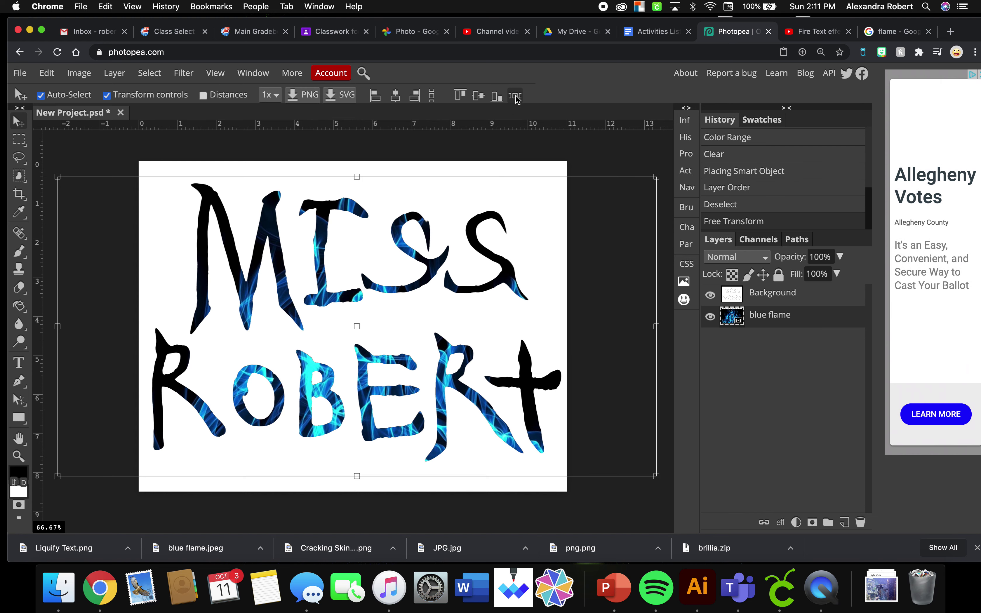
Transform the flame again, shifting the texture left, right and down behind the letters.
key("ctrl+alt+t")
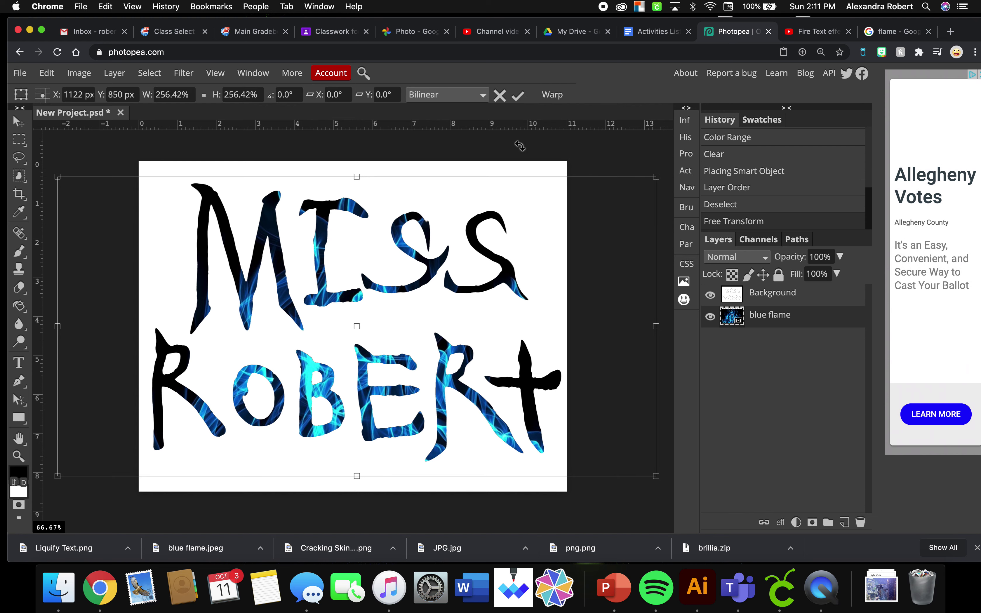
left_click(149, 73)
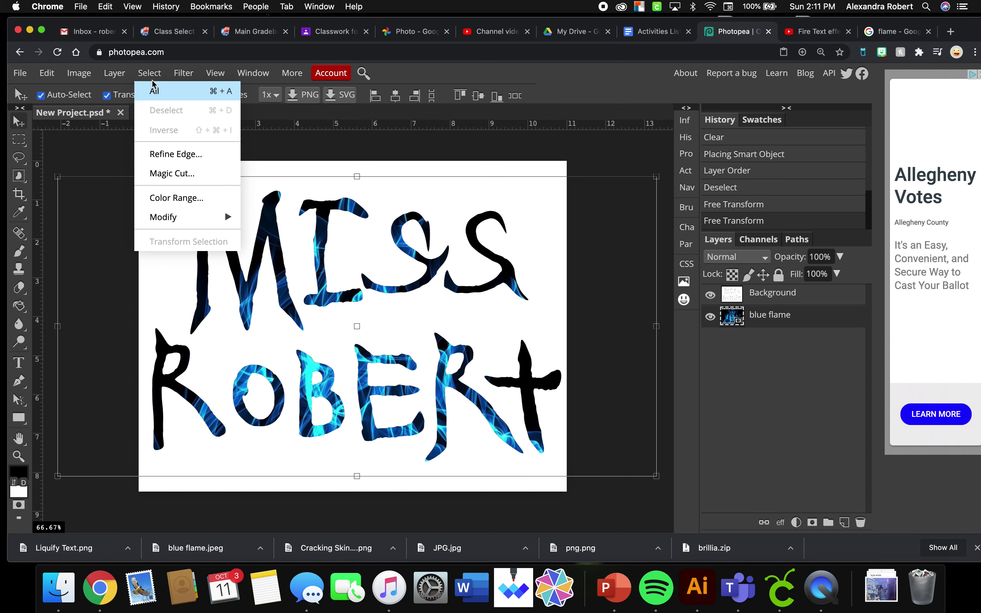
left_click(150, 73)
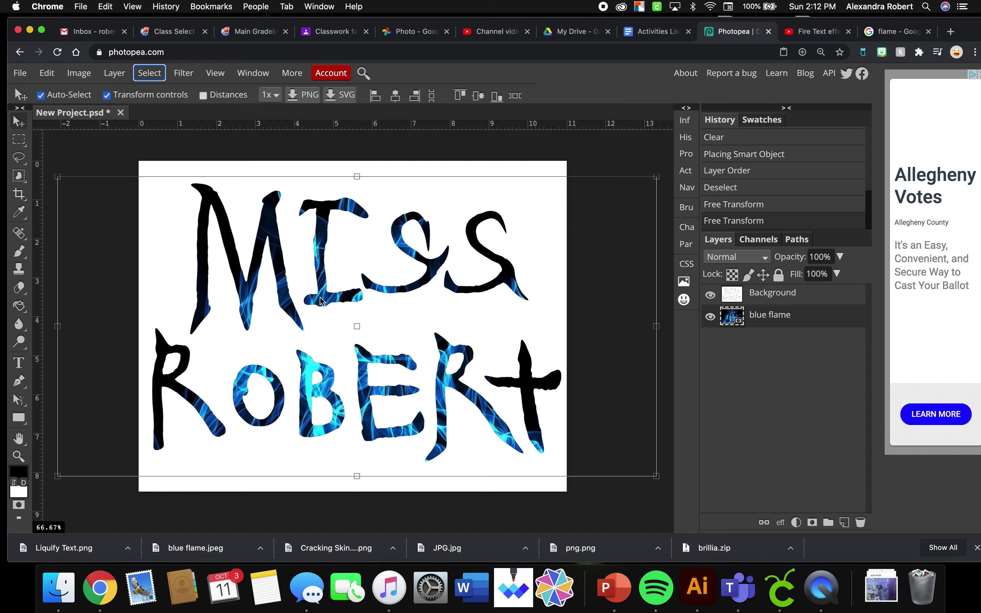
key("ctrl+z")
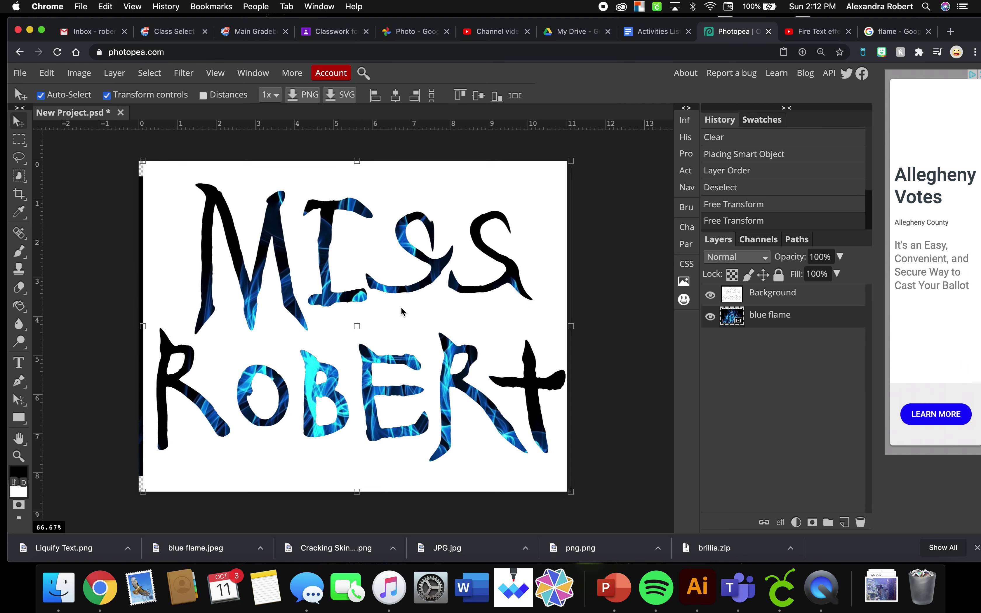
left_click_drag(400, 309, 396, 310)
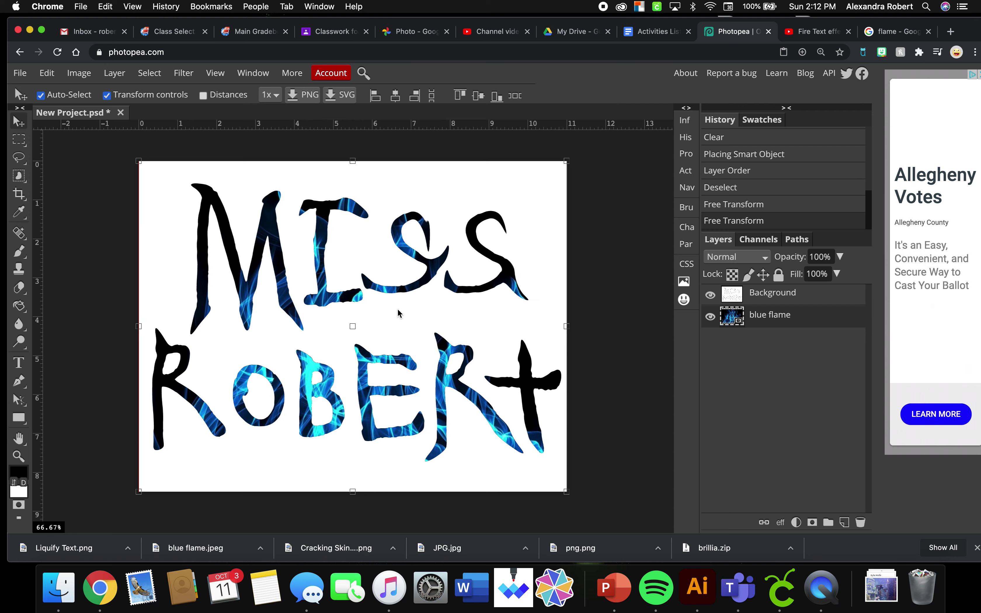
left_click(754, 324)
left_click_drag(451, 360, 453, 357)
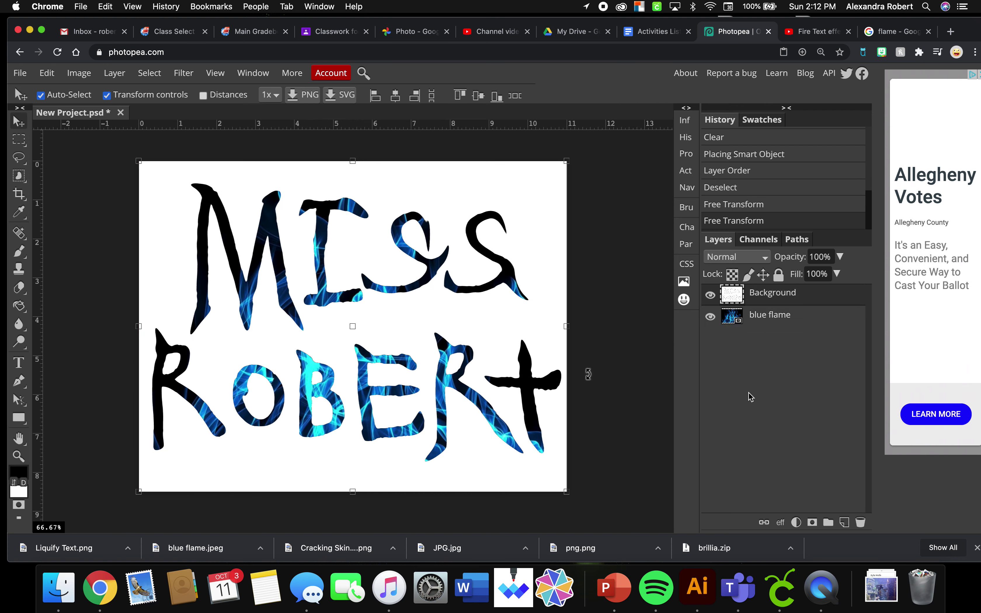
mouse_move(443, 427)
left_mouse_down()
mouse_move(456, 436)
mouse_move(428, 433)
left_mouse_up()
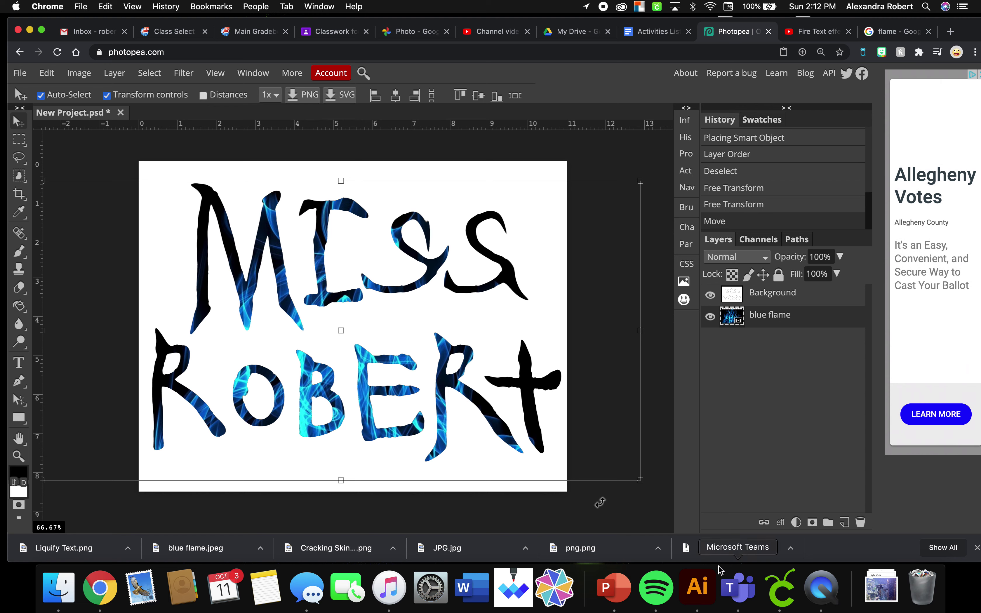
Scale the flame to about 242% and position it to fill every letter, then commit.
left_click_drag(640, 483, 606, 463)
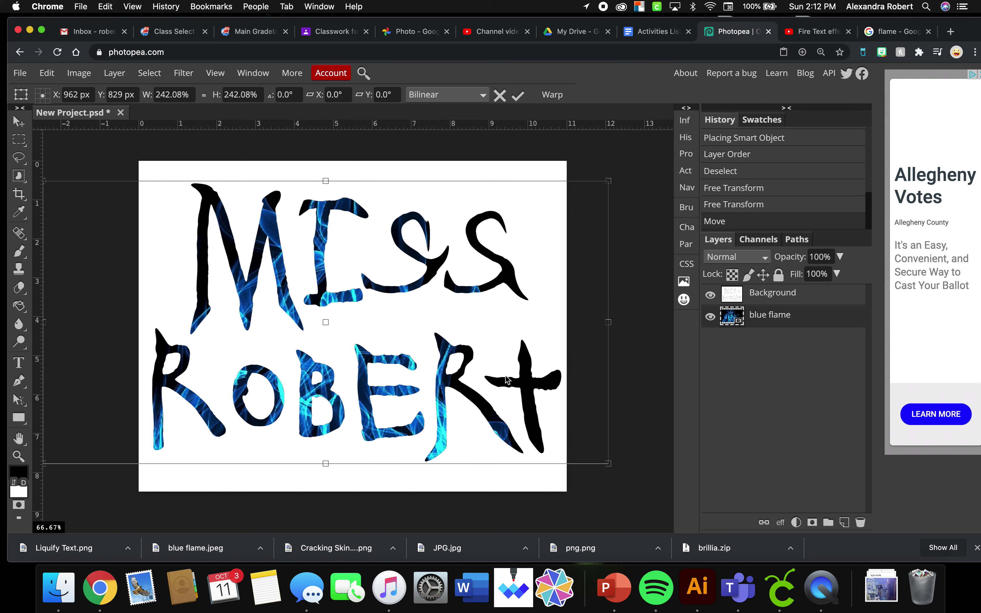
left_click_drag(310, 394, 330, 397)
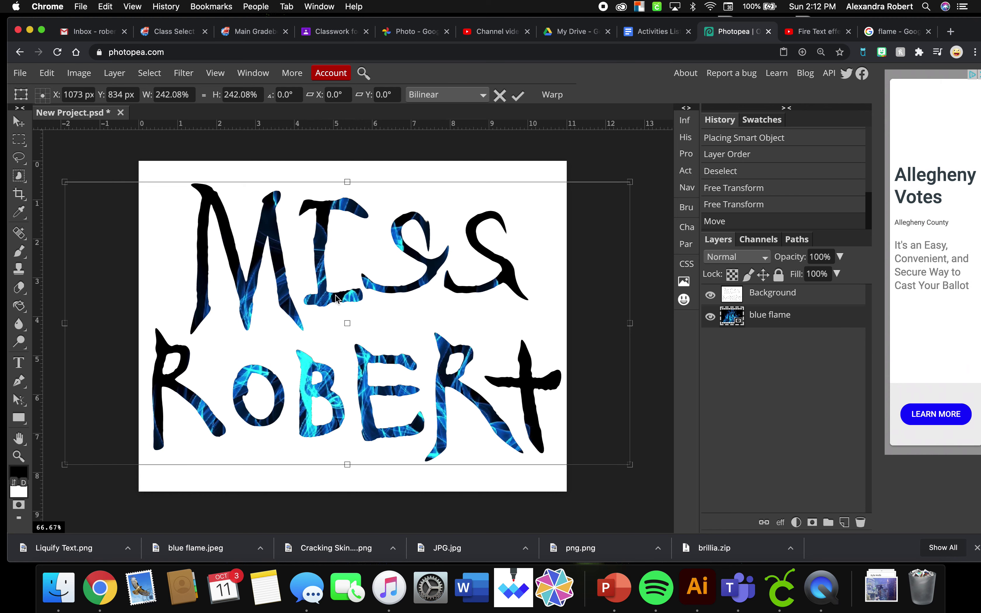
left_click_drag(336, 295, 360, 296)
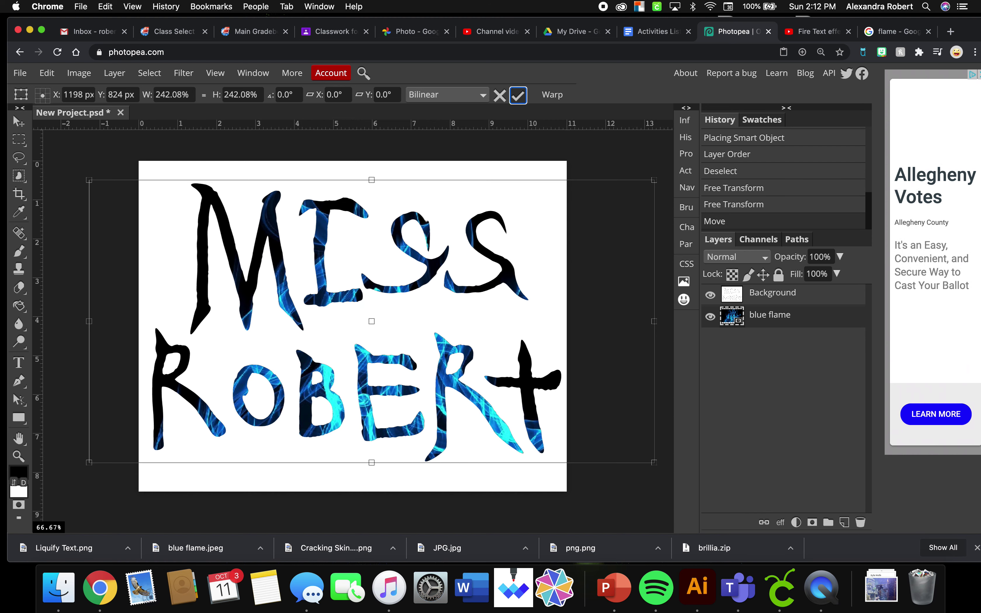
left_click(518, 95)
left_click(780, 522)
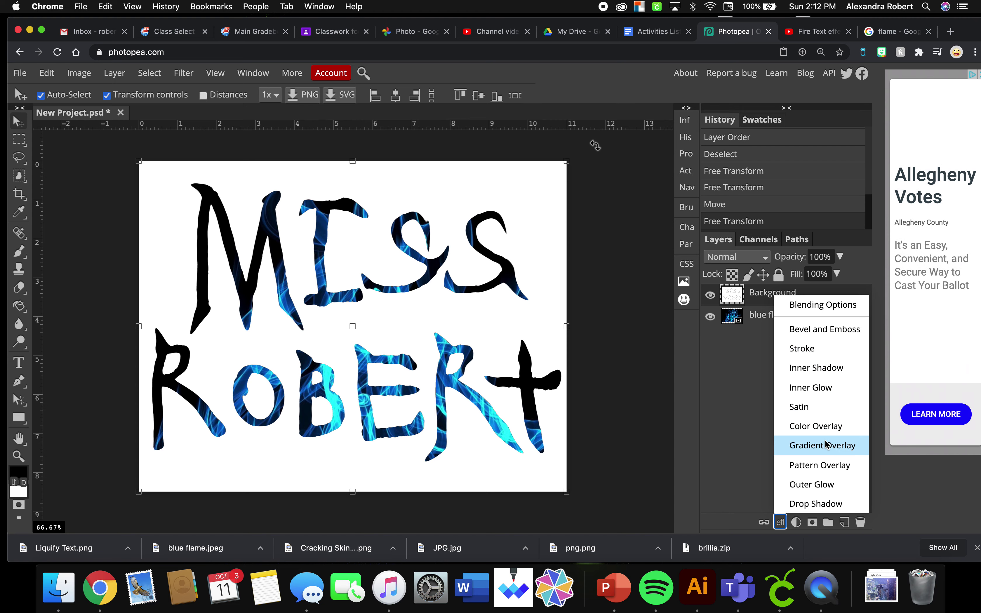
Give the lettering an Outer Glow with 54 spread, keeping the 0000ff blue colour.
left_click(823, 491)
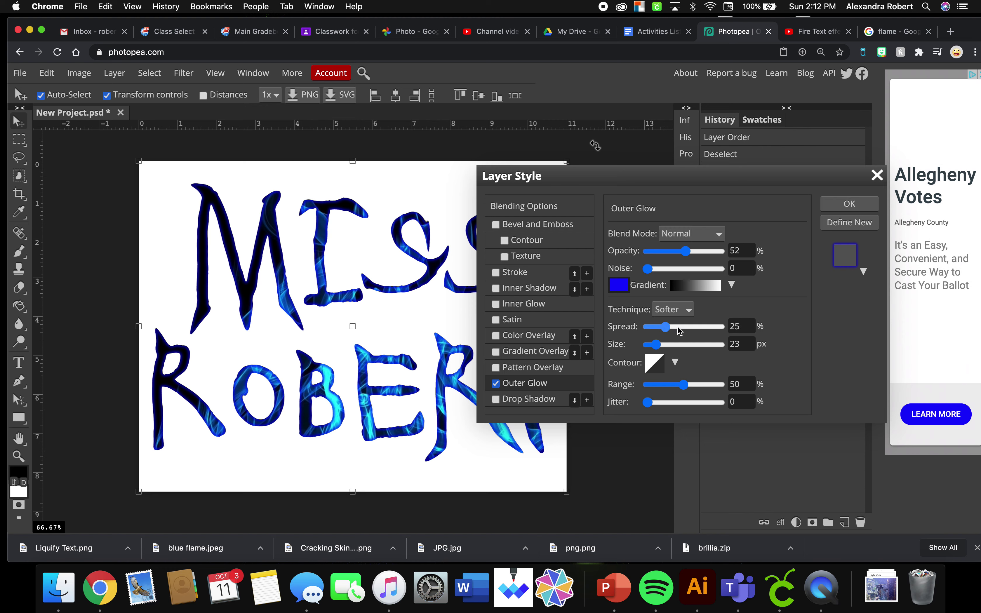
left_click_drag(682, 331, 691, 331)
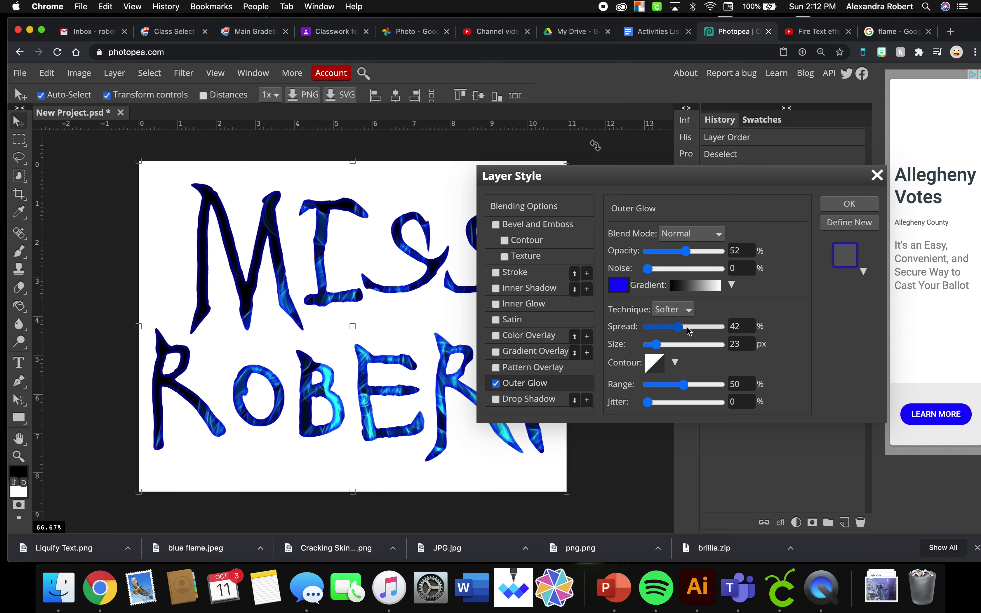
left_click(690, 331)
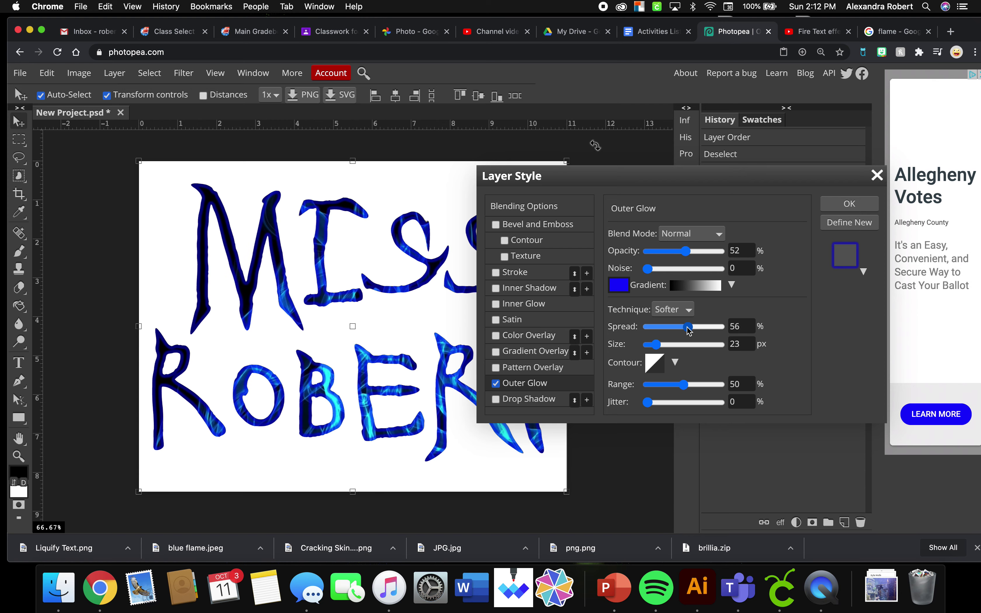
left_click(624, 291)
left_click_drag(557, 216, 705, 205)
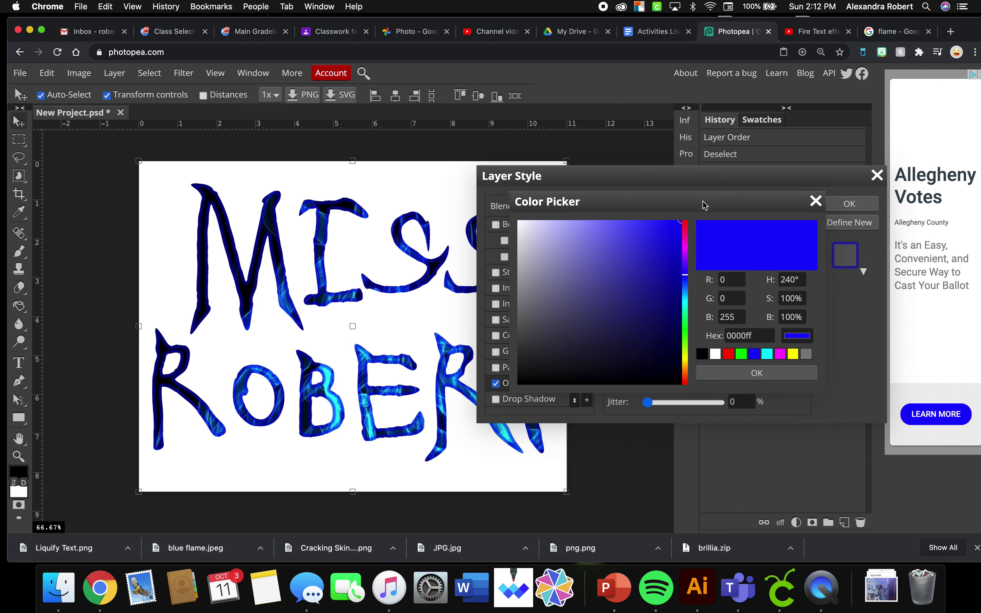
left_click(744, 373)
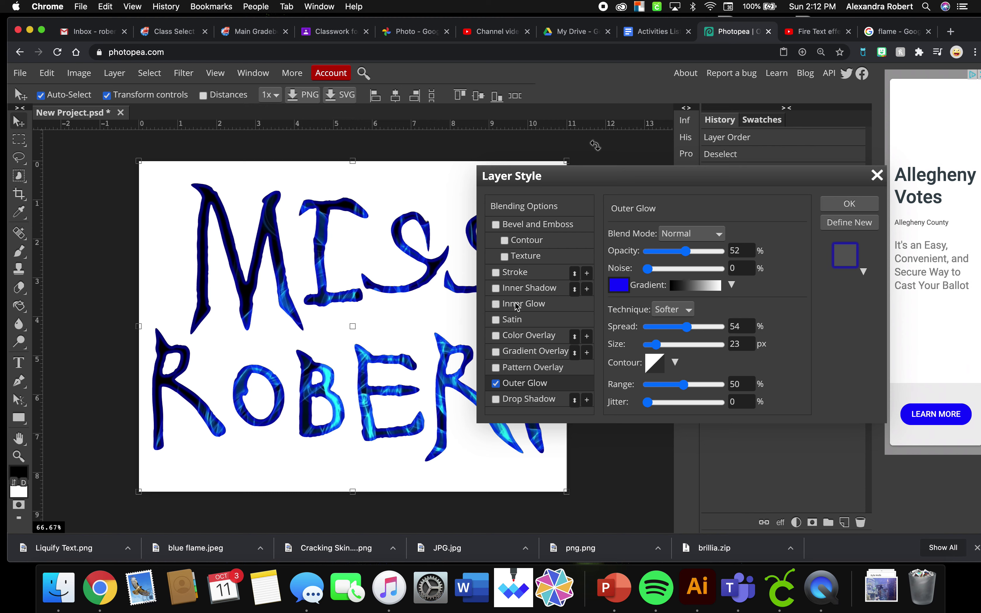
Enable a blue Inner Glow in Normal blend mode, then return to Outer Glow settings.
left_click(497, 305)
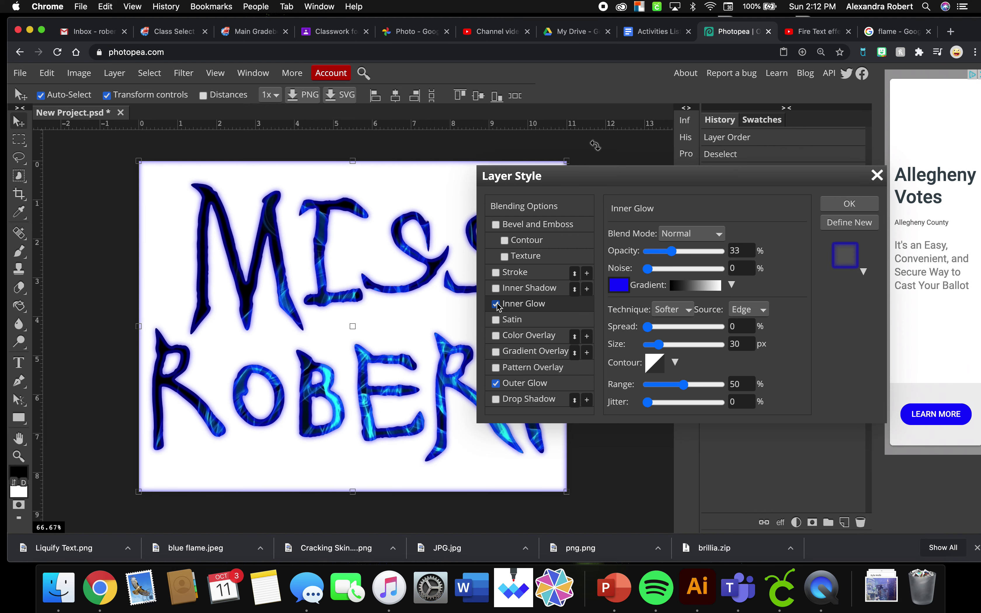
left_click(618, 287)
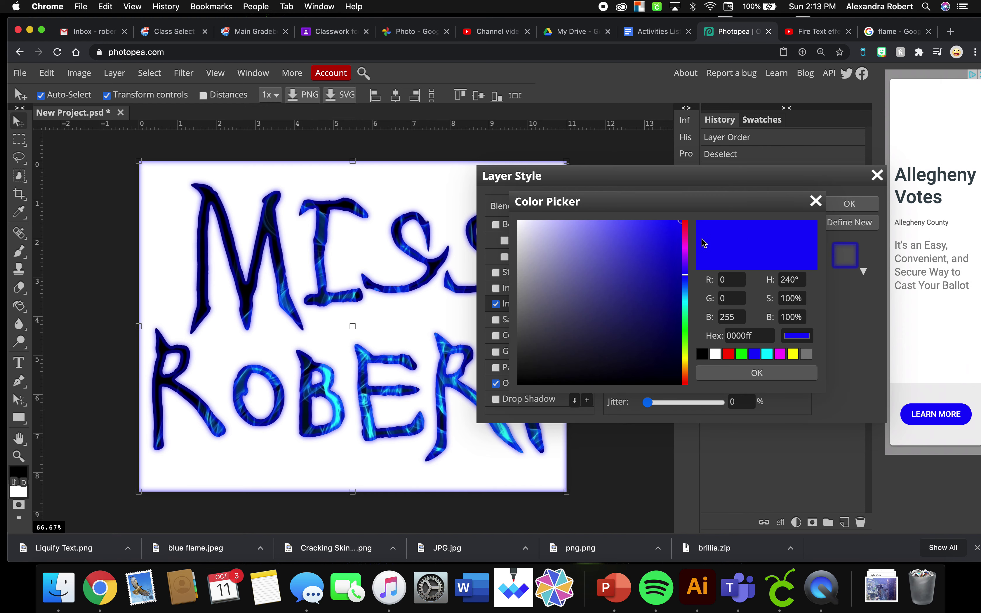
key("Return")
left_click(699, 237)
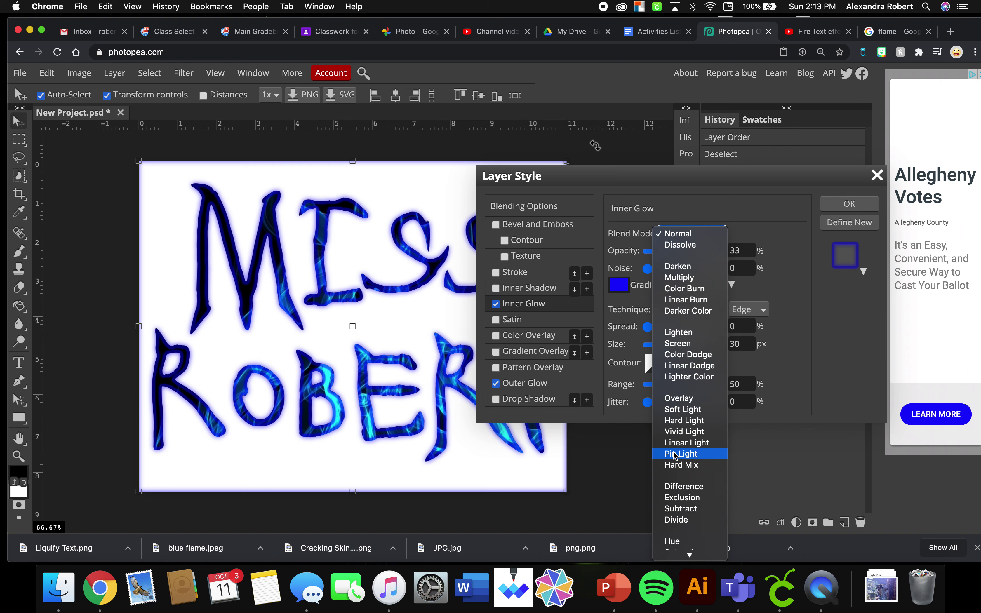
left_click(687, 231)
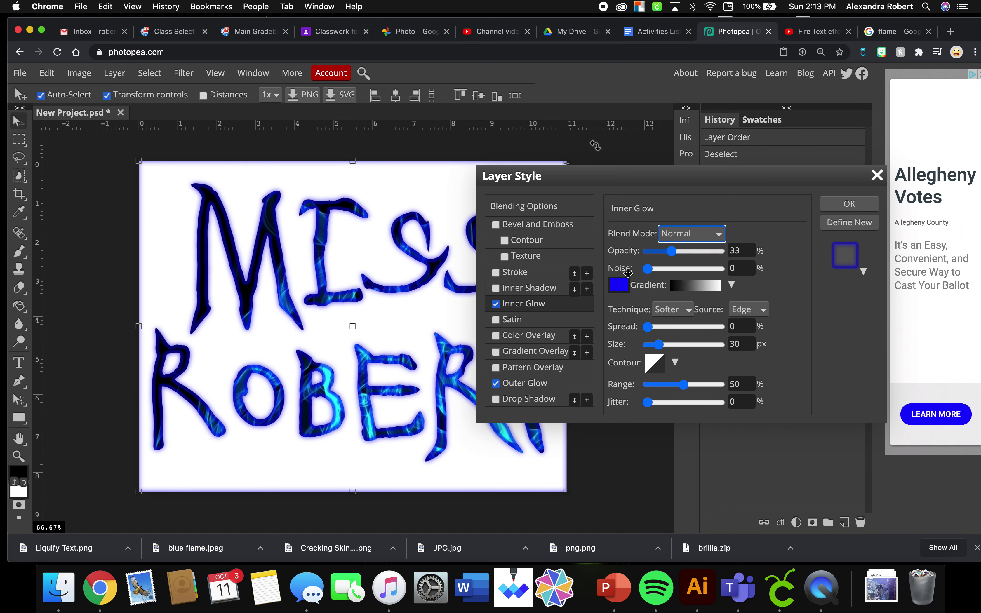
left_click(536, 384)
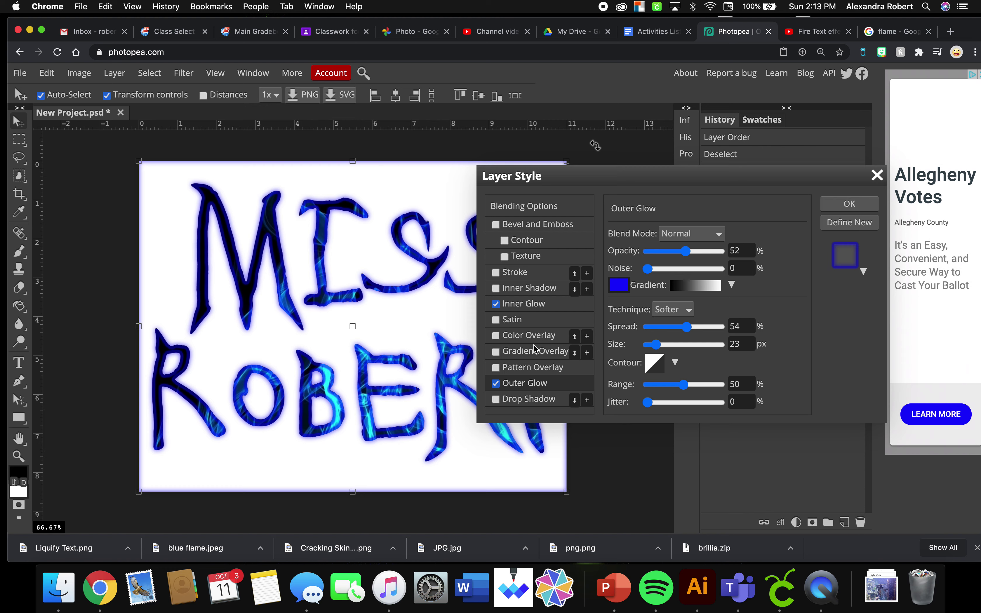
Add a 32% opacity drop shadow, apply the layer styles and expand the layer's effects.
left_click(530, 400)
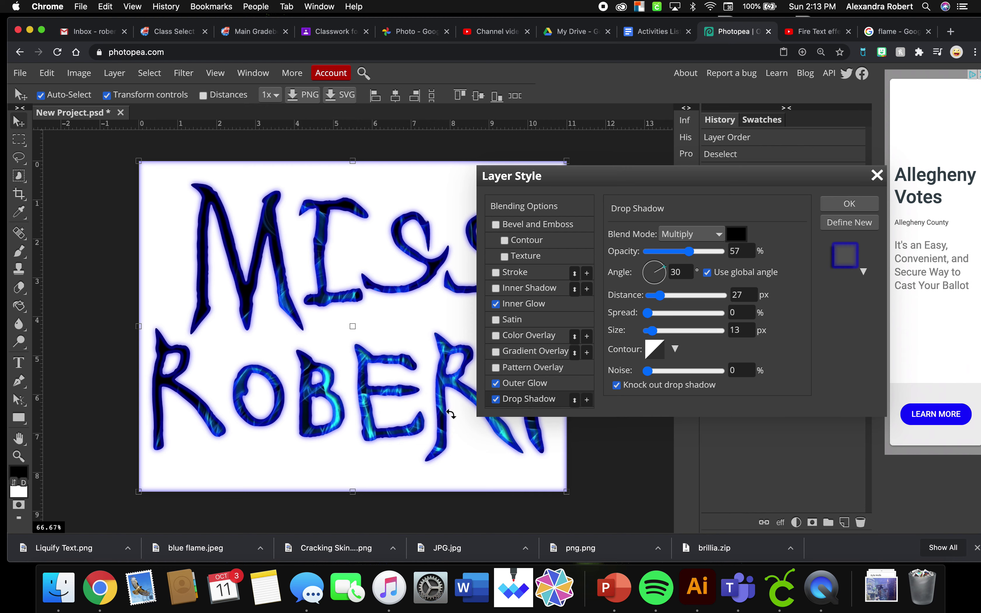
left_click(672, 252)
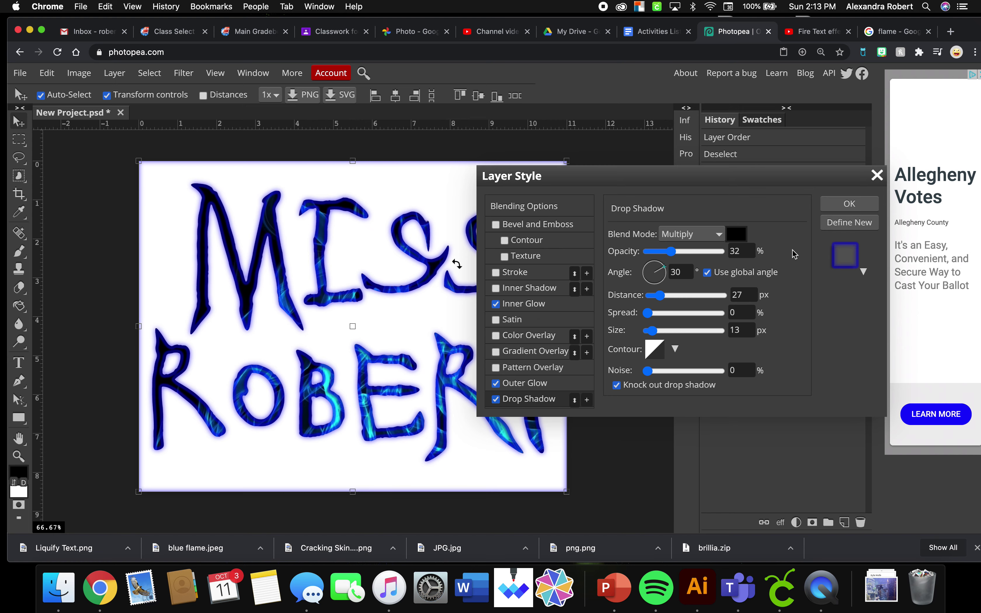
left_click(849, 204)
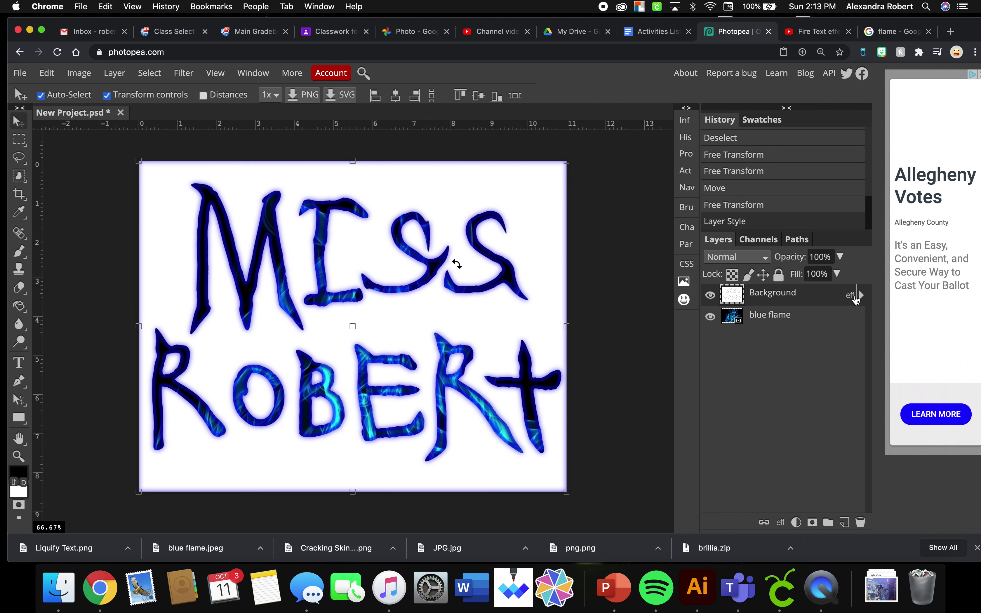
left_click(860, 296)
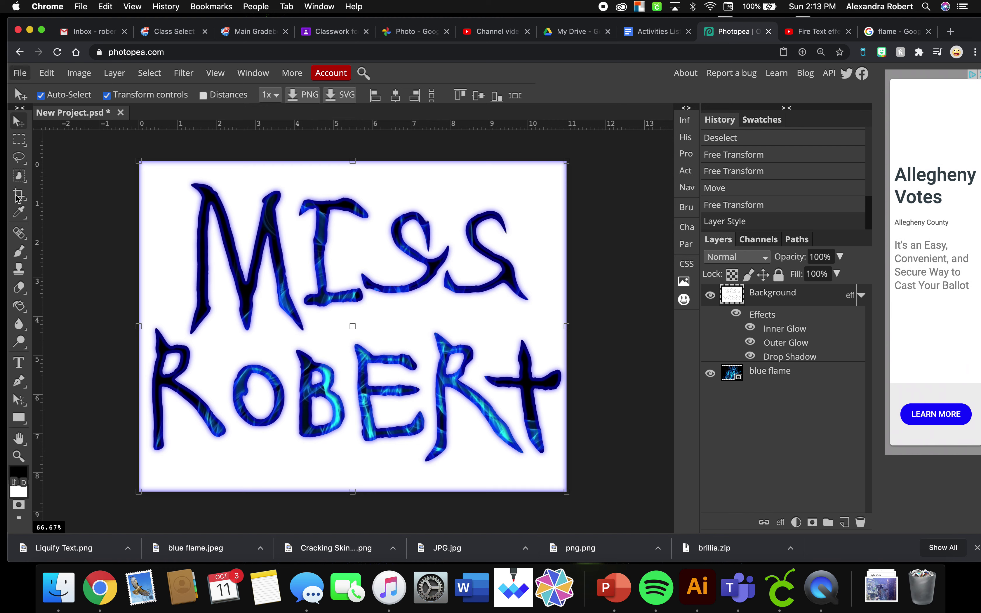
left_click(58, 588)
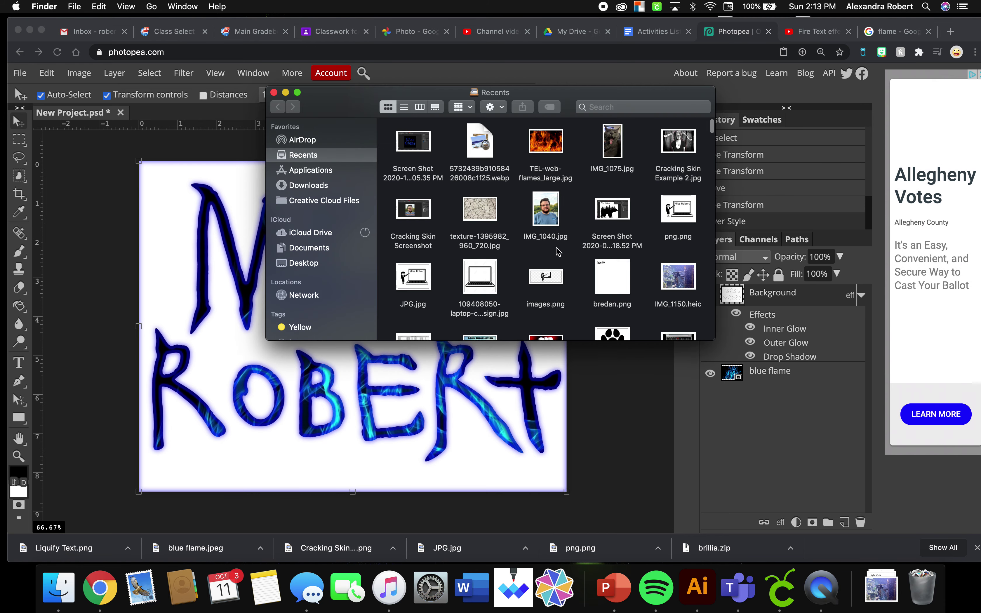
Search Finder's recent files for 'how to take a screenshot'.
left_click(611, 107)
type("screenshot")
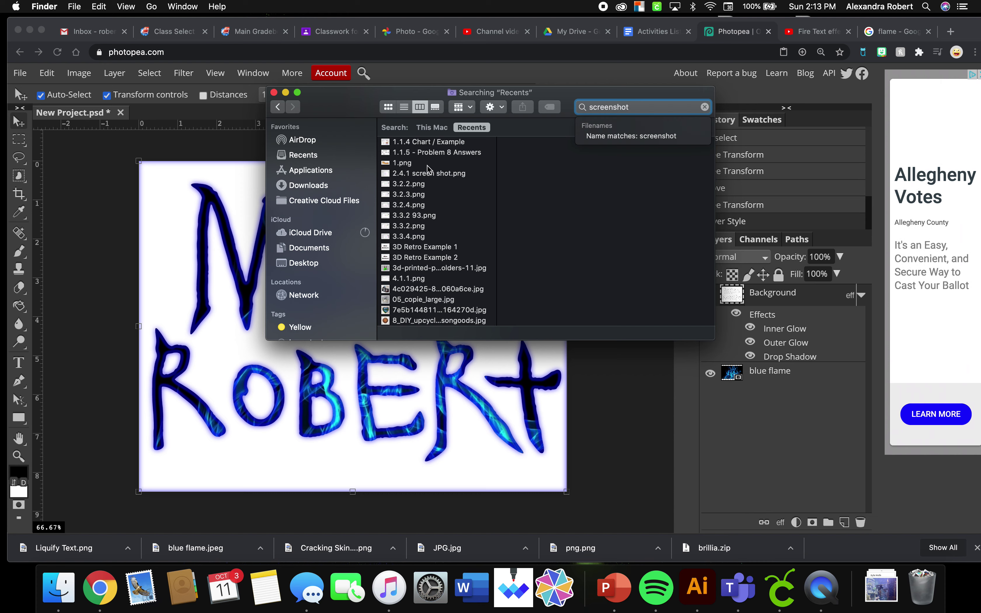
scroll(426, 243, "down", 5)
scroll(425, 255, "down", 2)
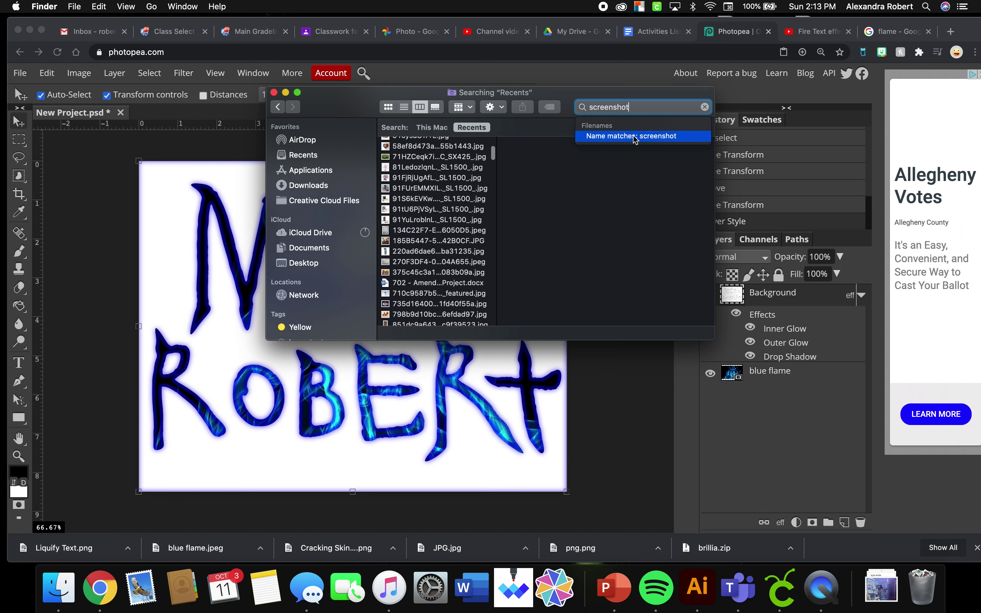
left_click(591, 107)
type("how to take a")
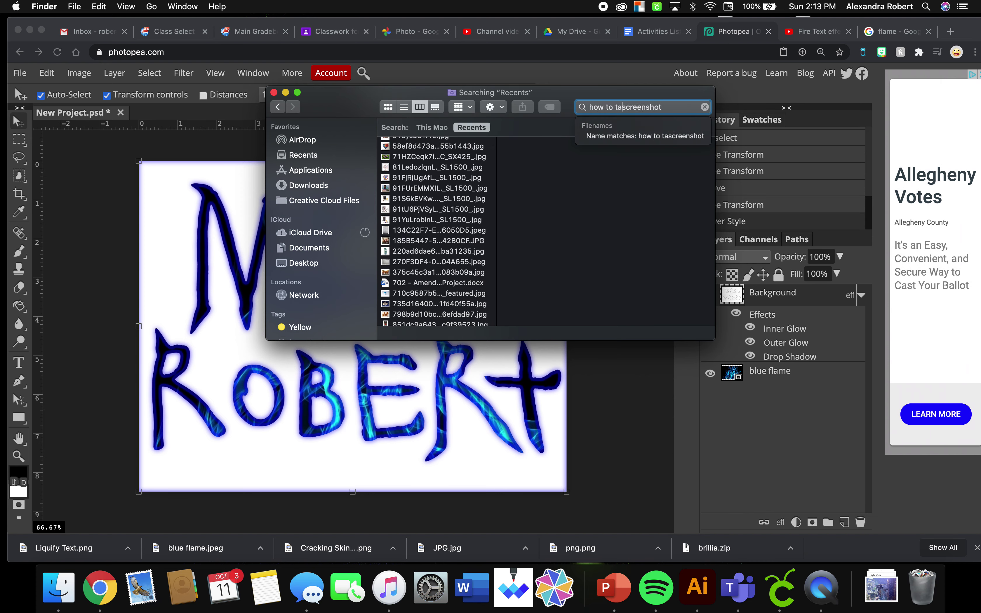
key("Return")
Open and close the Chromebook screenshot image and Finder, then bring up Photopea's Export as formats.
double_click(444, 173)
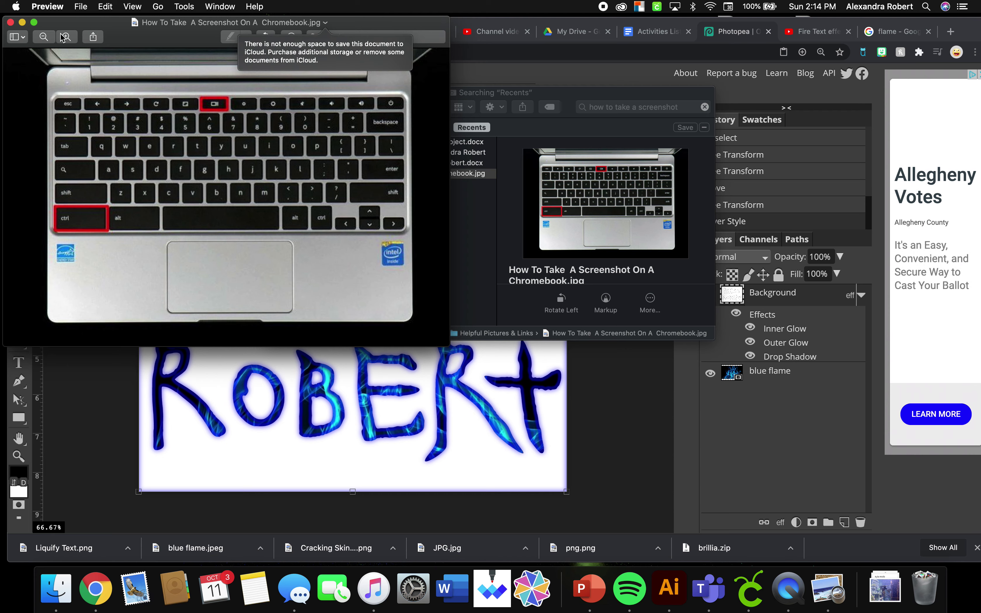
left_click(10, 22)
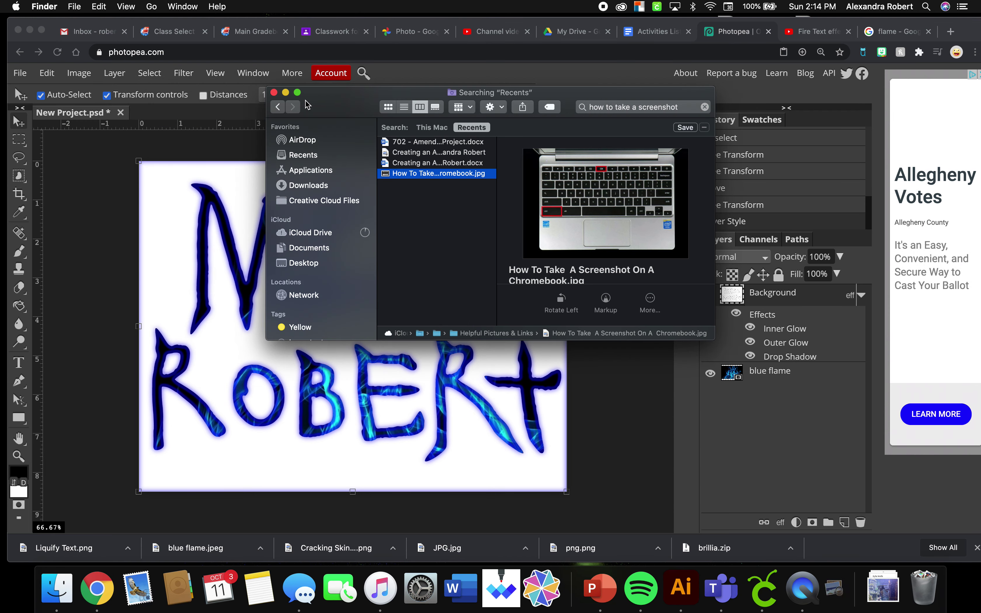
key("super+w")
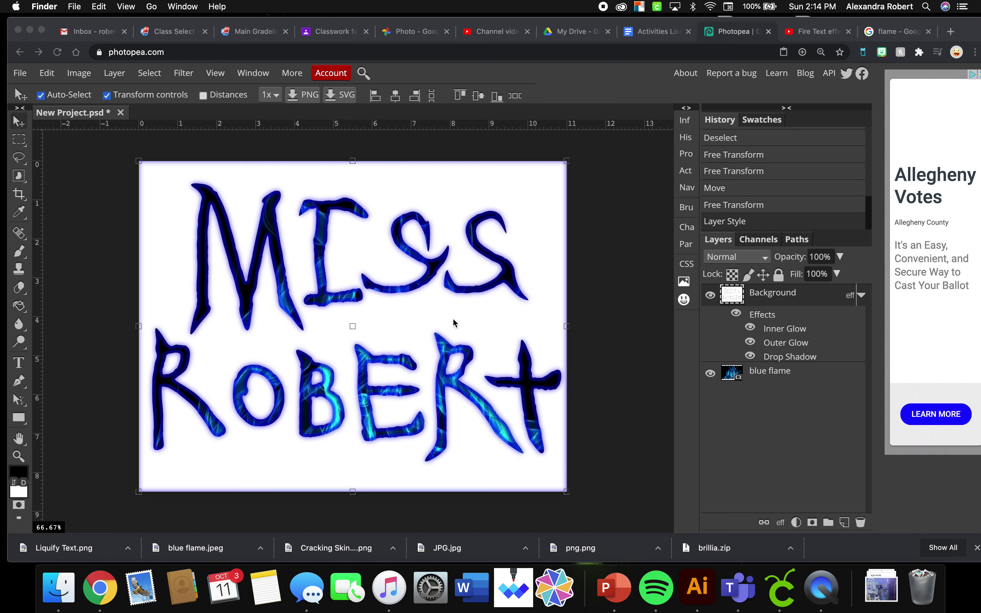
left_click(22, 74)
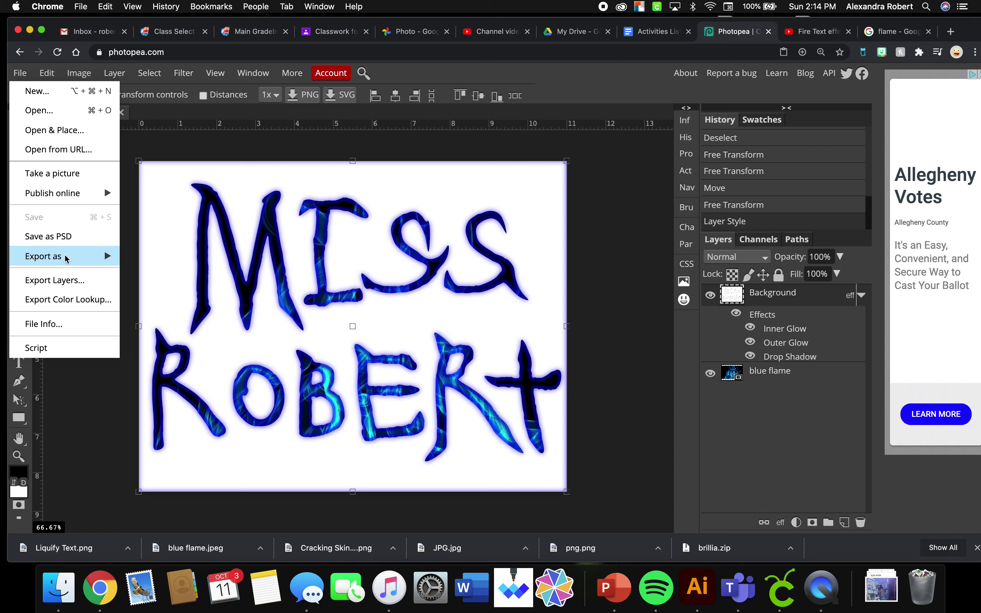
mouse_move(81, 257)
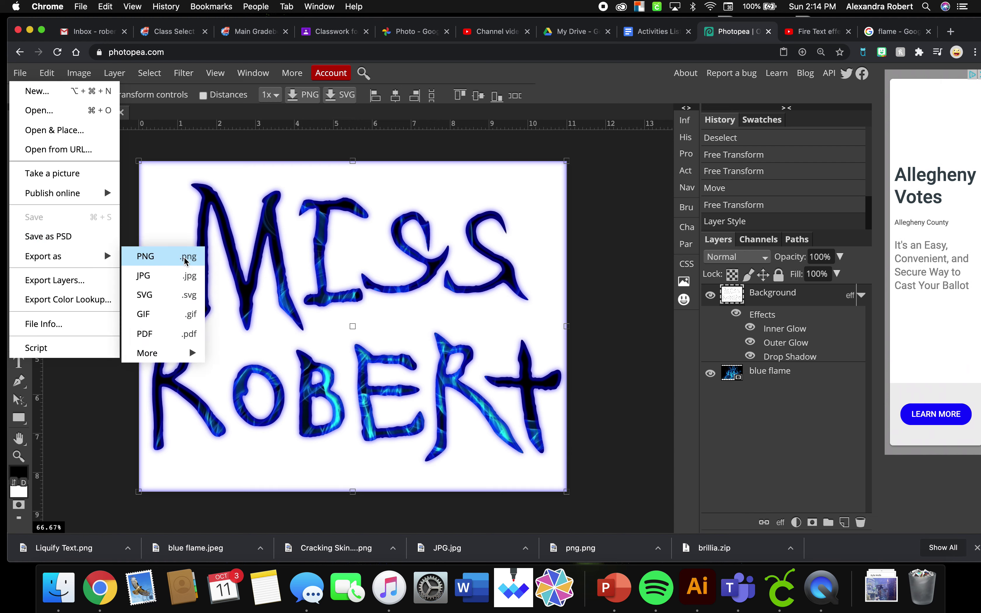